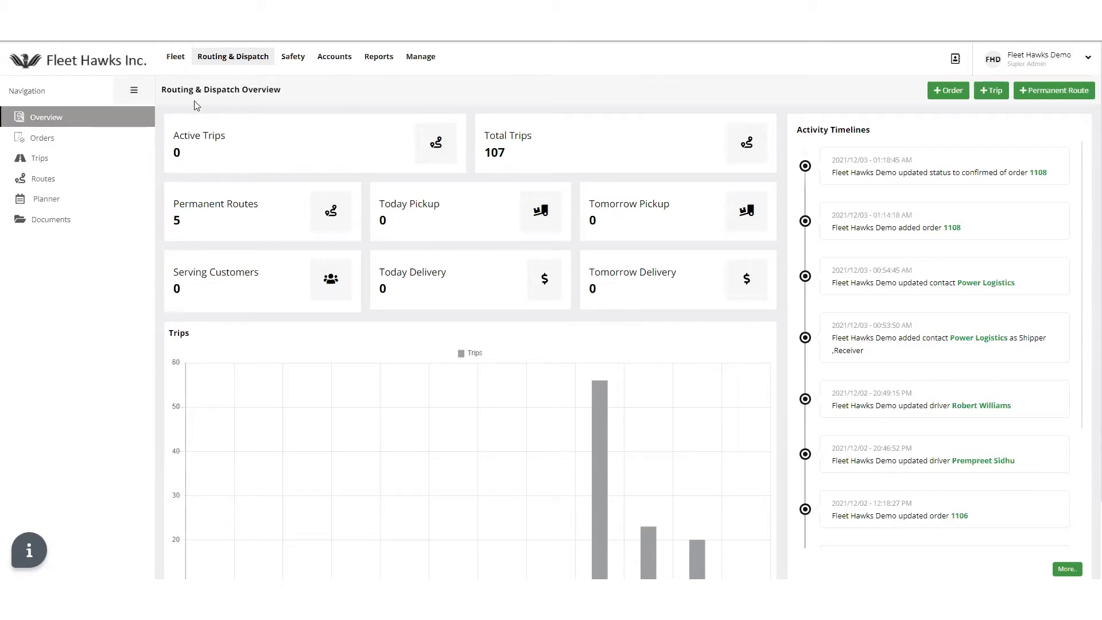
- Start a new order and set its load type to FTL
click(945, 101)
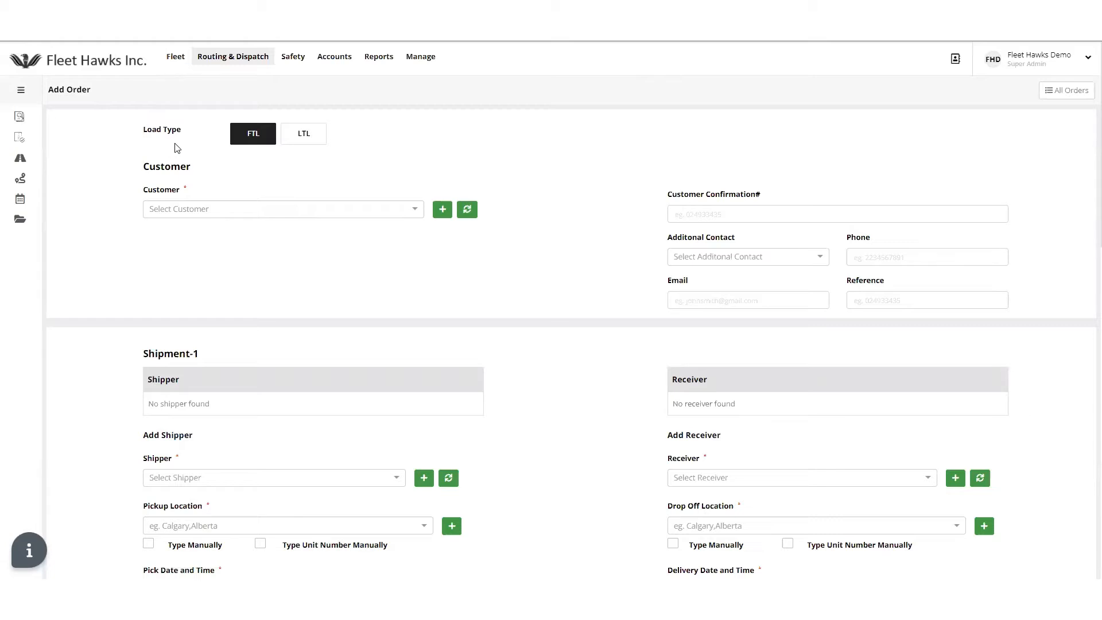
click(308, 141)
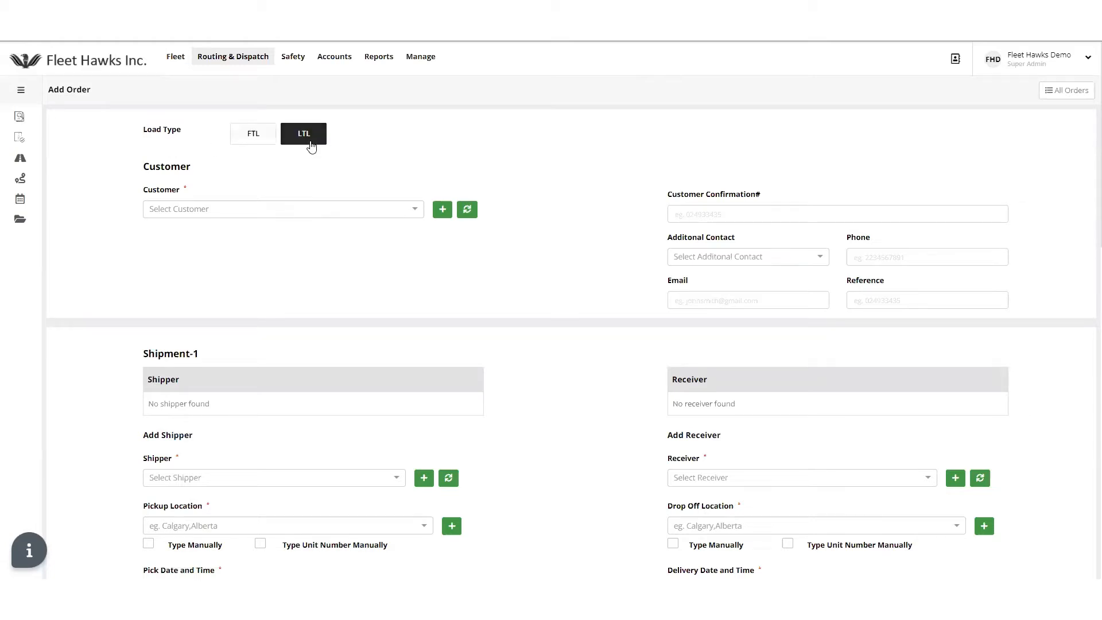
click(253, 139)
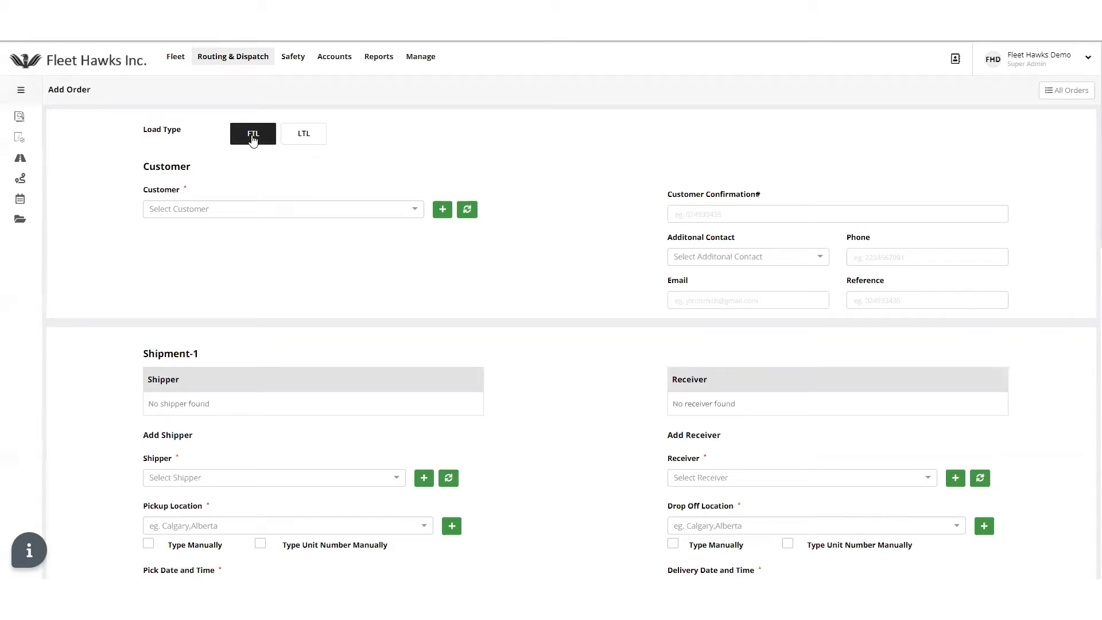
- Select Power Logistics as the order's customer and choose the customer's listed additional contact
click(210, 219)
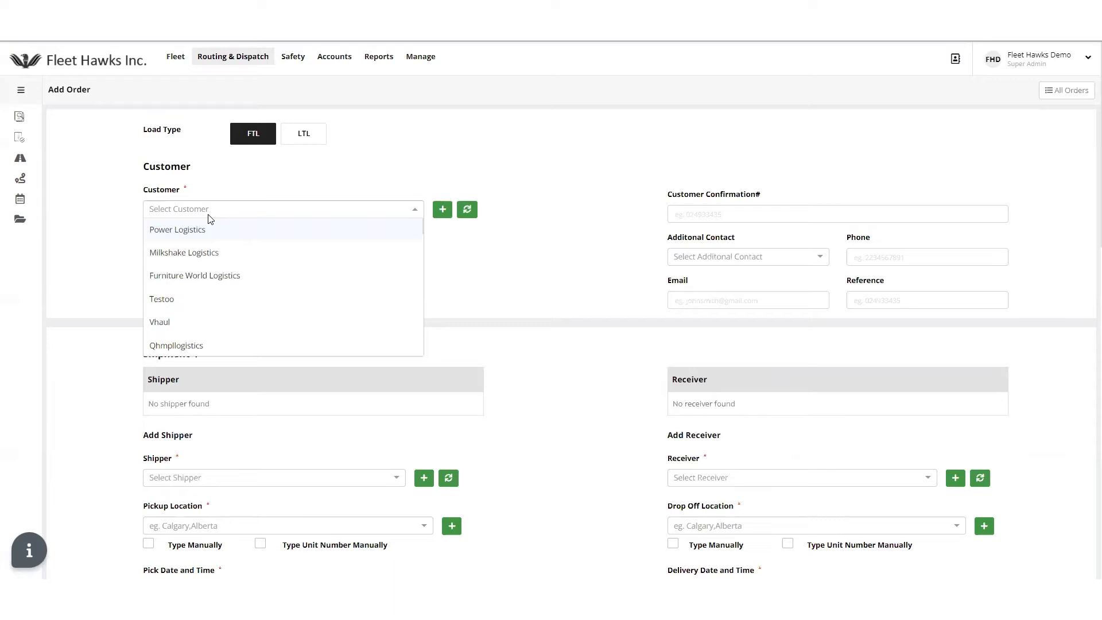
click(201, 231)
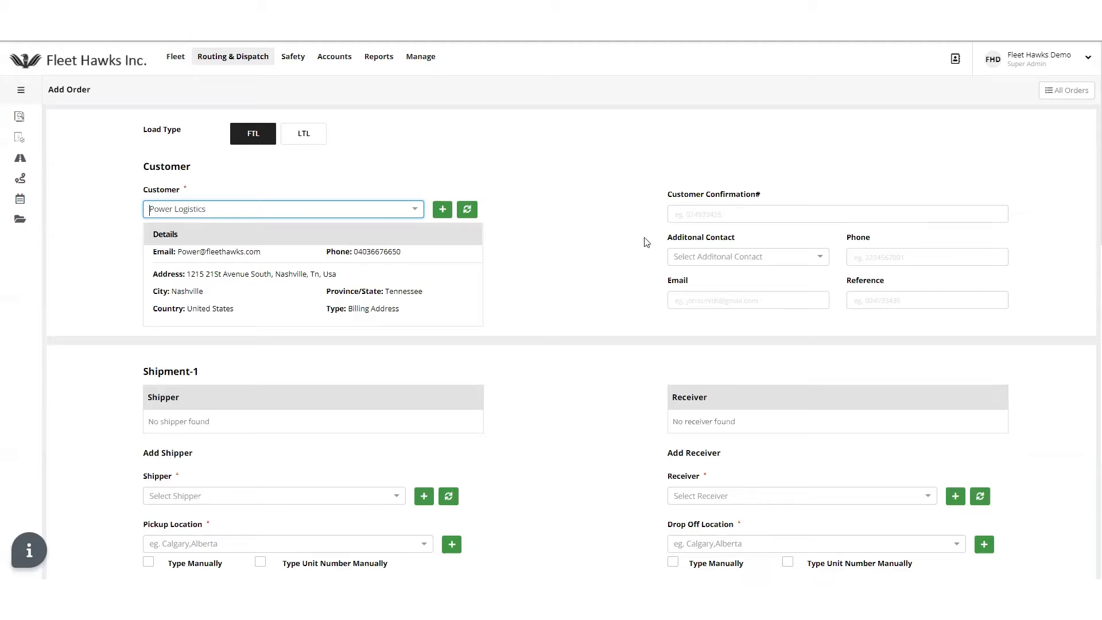
click(709, 262)
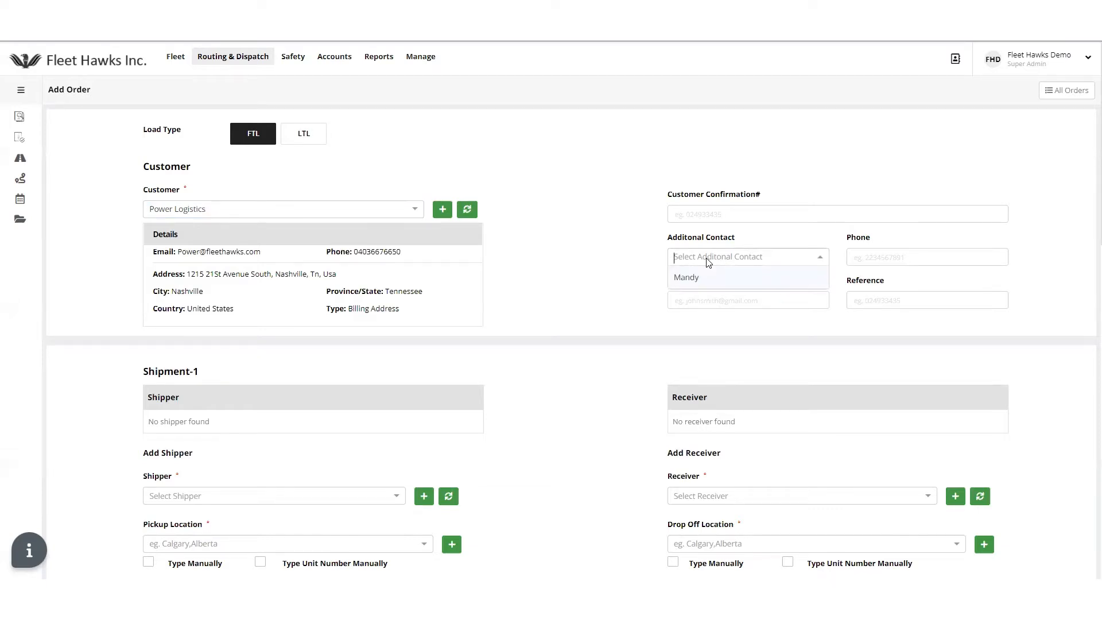
click(701, 285)
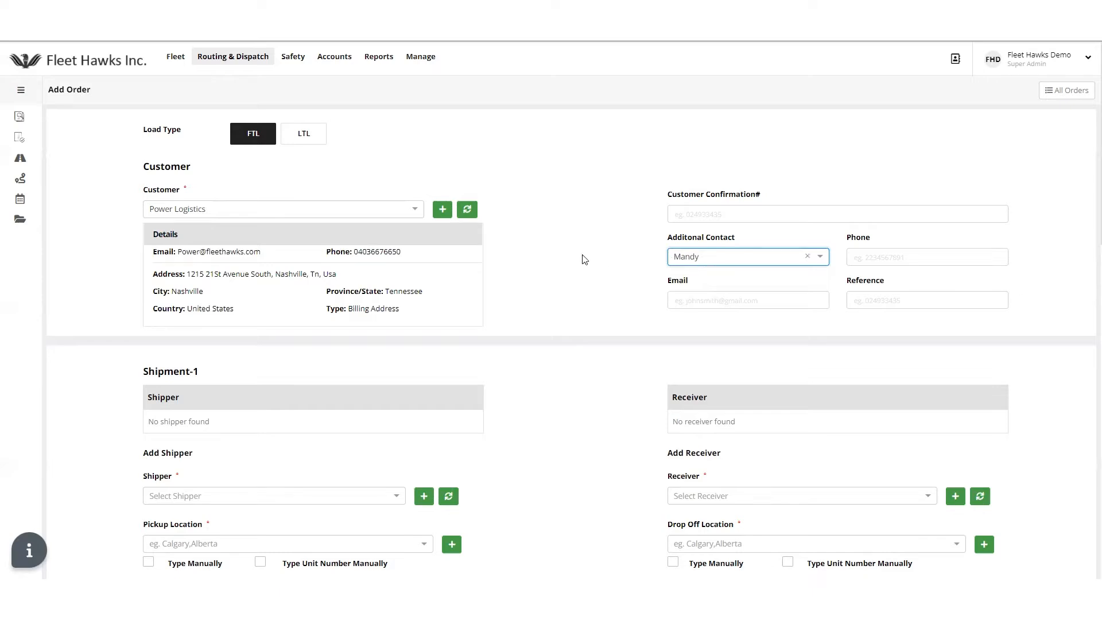
- Select Milkshake Logistics as the shipper in Shipment-1 and choose its listed address as the pickup location
scroll(584, 260, down, 4)
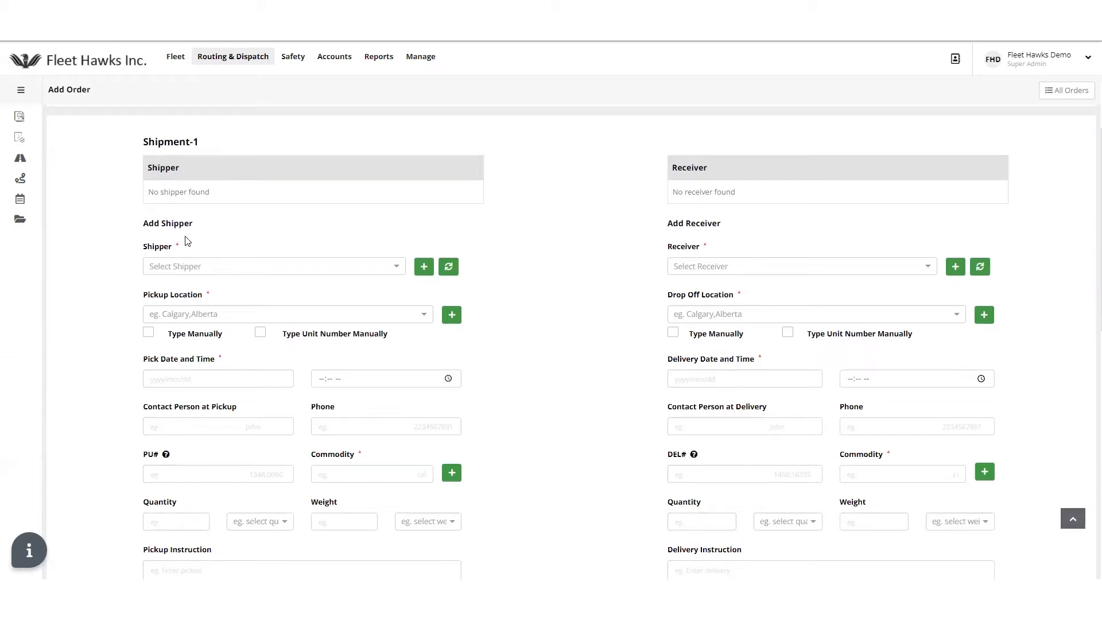
click(184, 271)
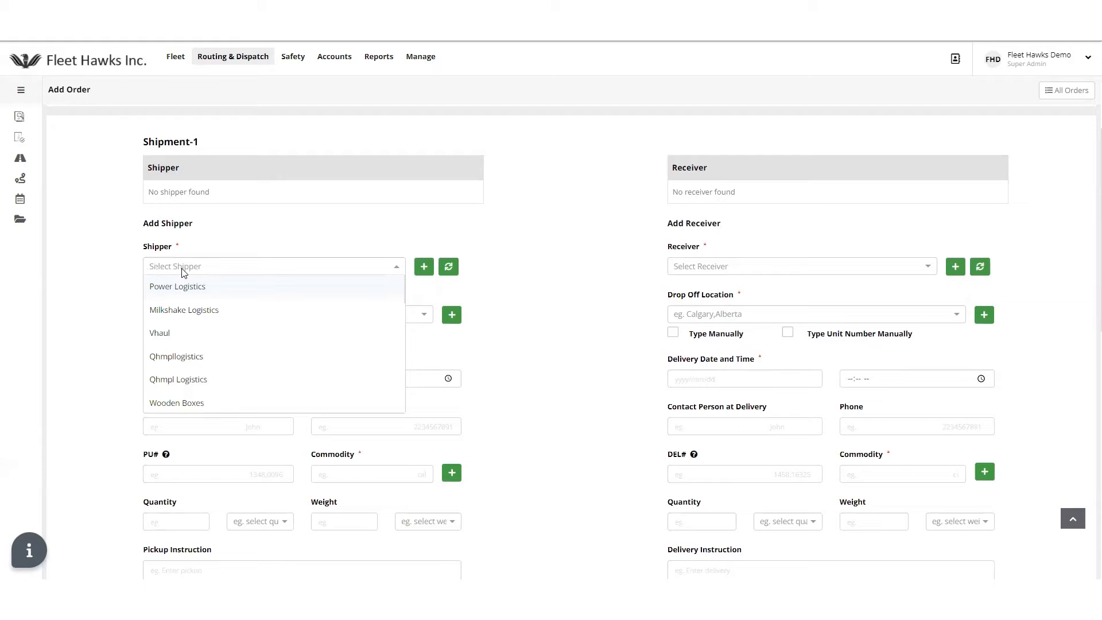
click(181, 312)
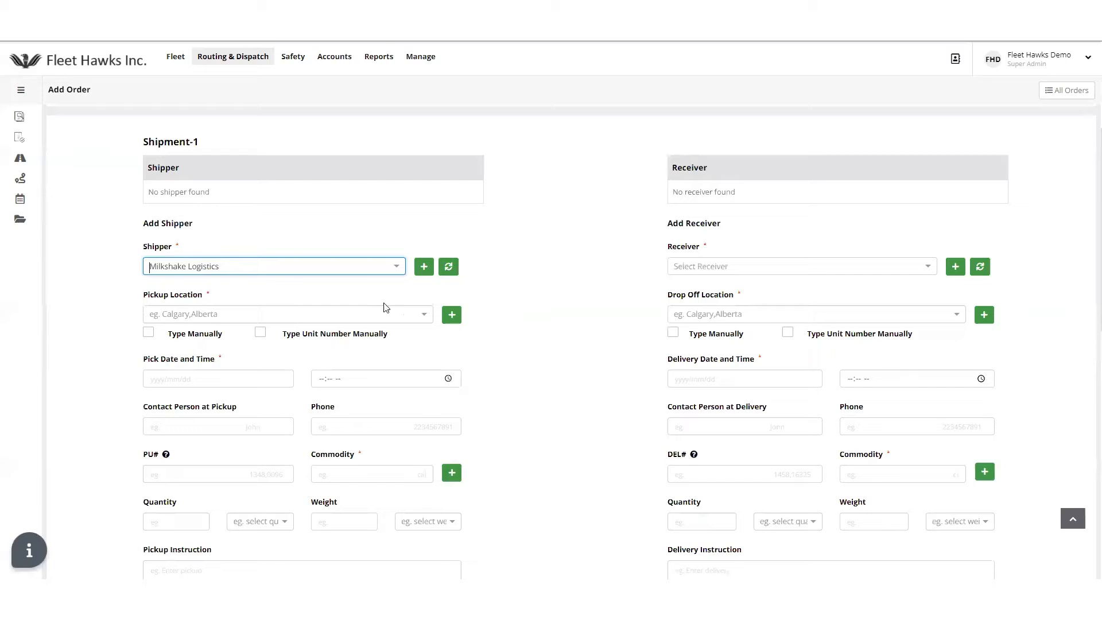
click(187, 320)
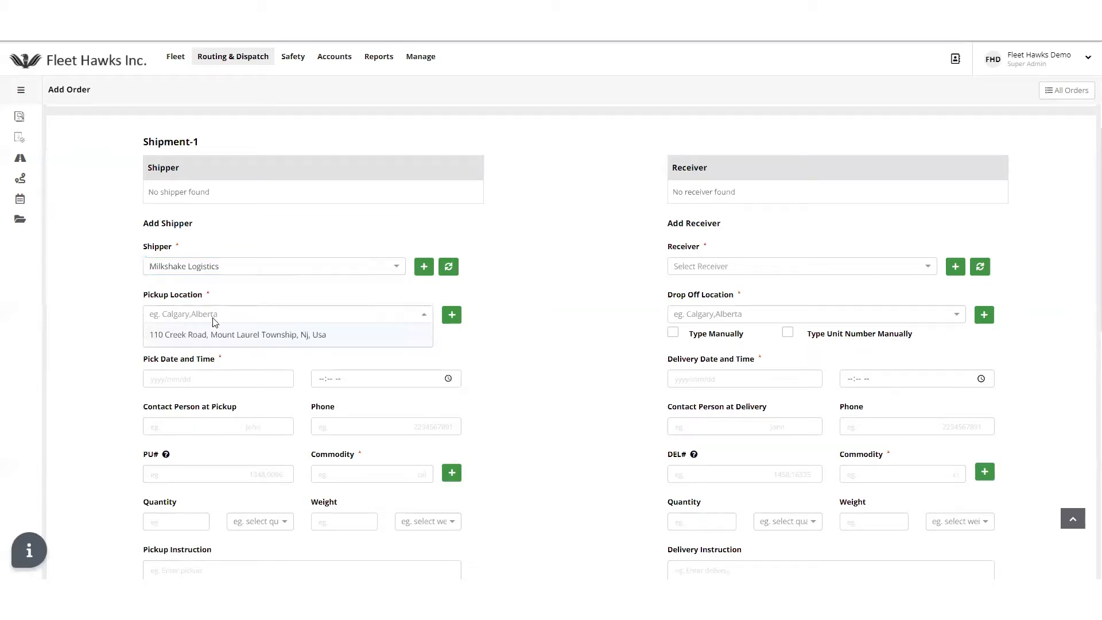
click(210, 343)
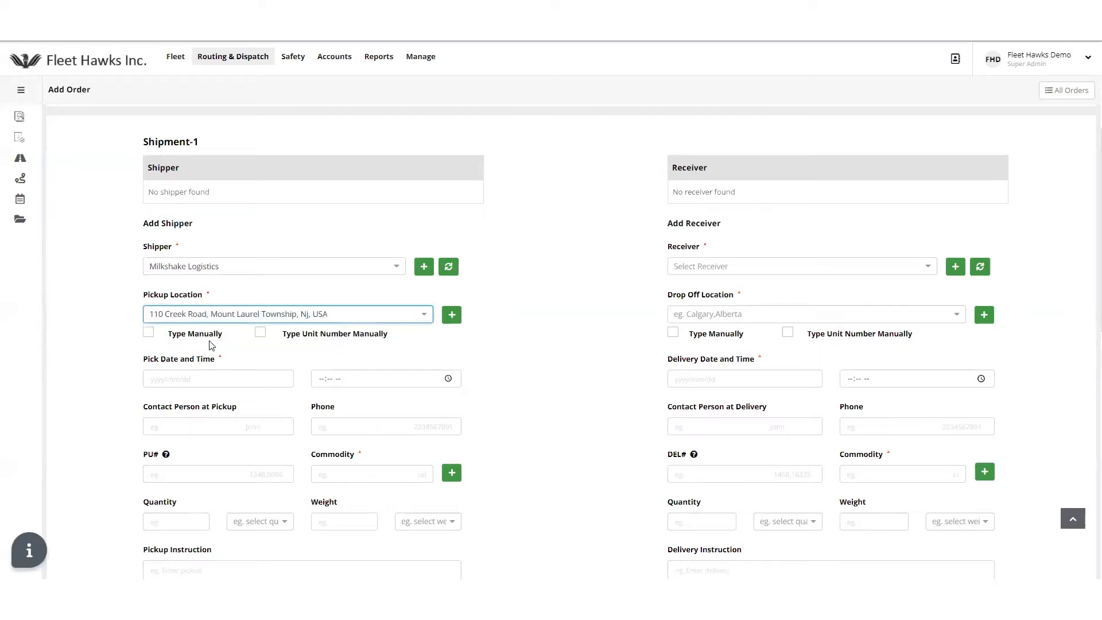
- Try manual address and unit number entry for the pickup location, and return to the shipper's listed address
scroll(601, 344, down, 1)
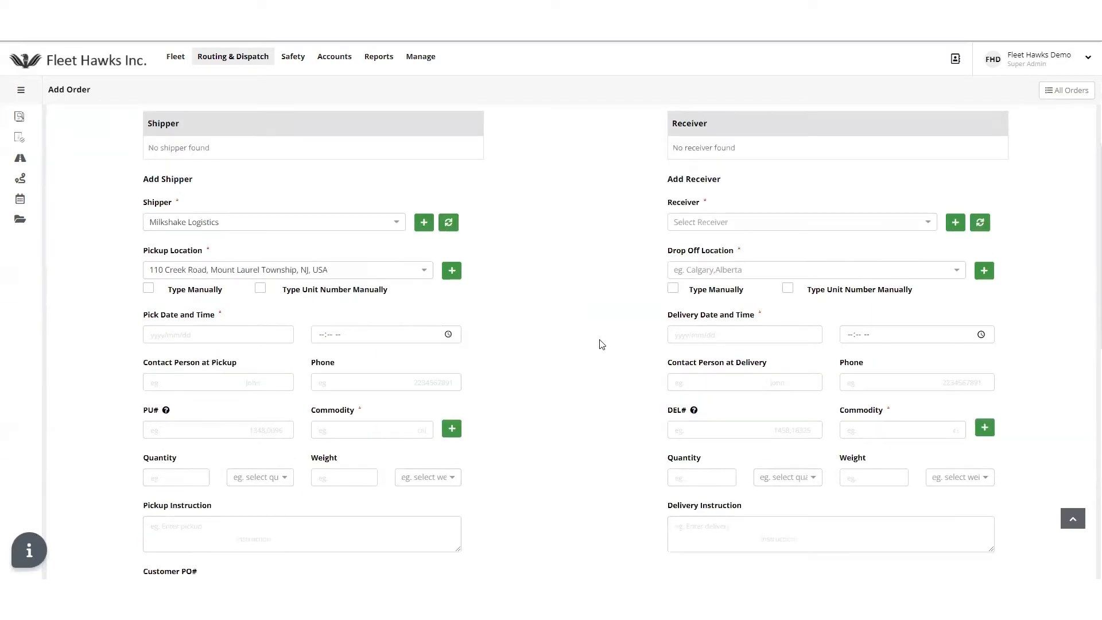
scroll(601, 344, down, 1)
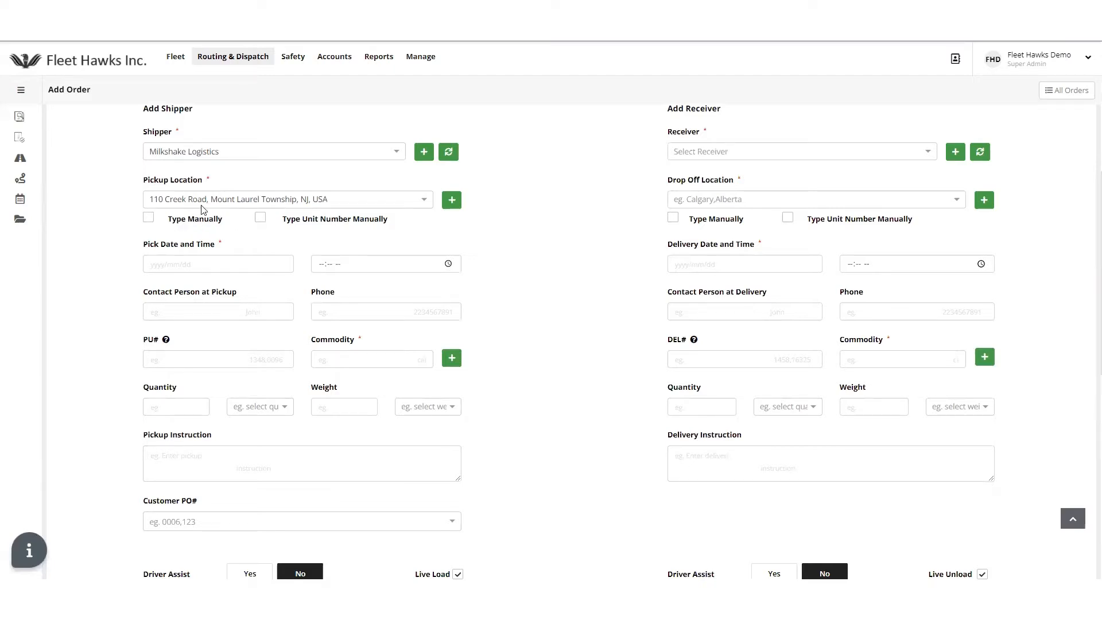
click(151, 220)
click(260, 219)
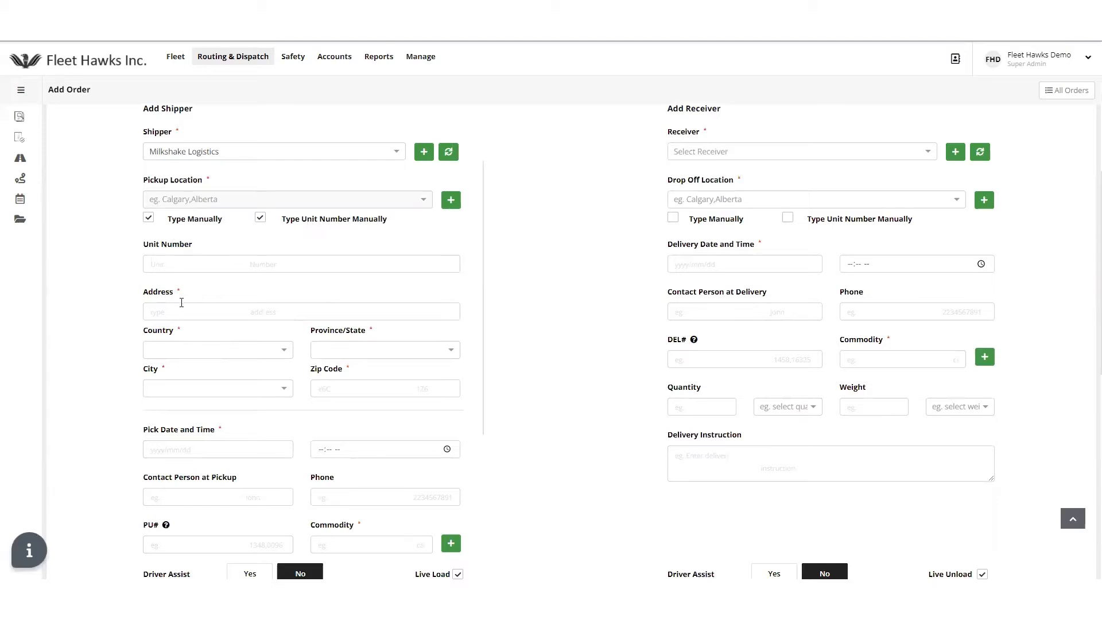
click(148, 218)
click(260, 218)
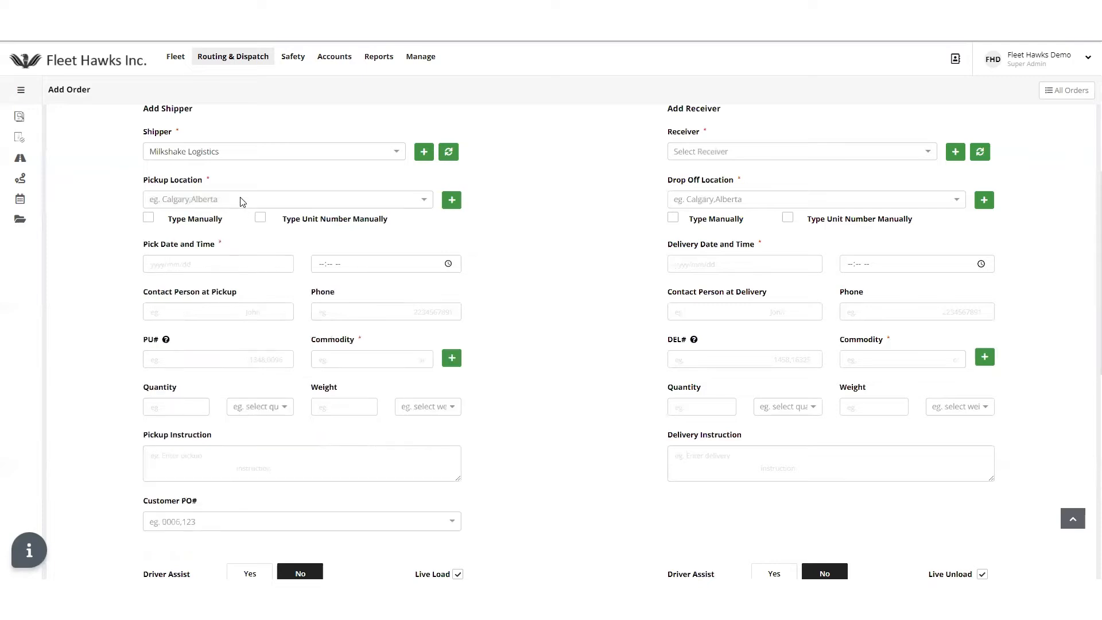
click(242, 201)
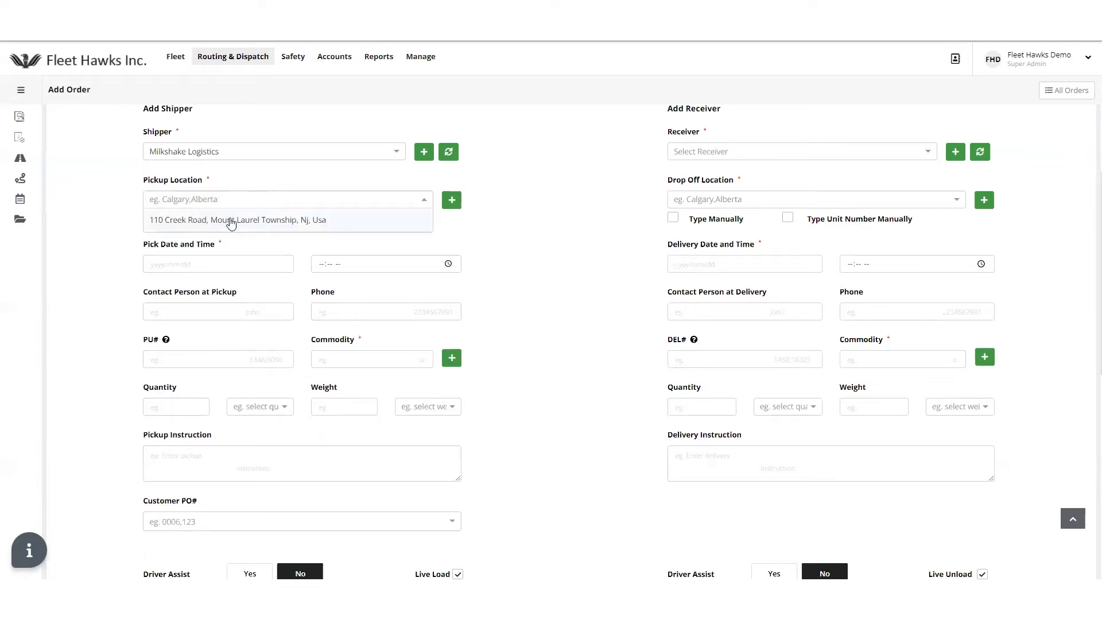
click(230, 221)
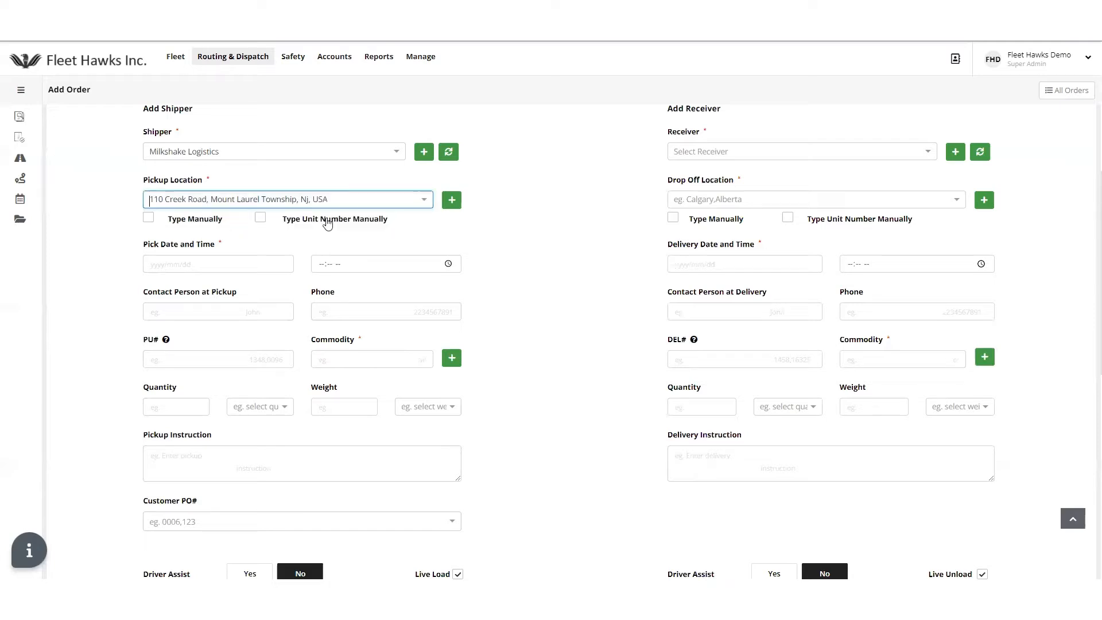
- Add a second pickup location to the shipper, view its address choices, and remove the extra location again
click(452, 201)
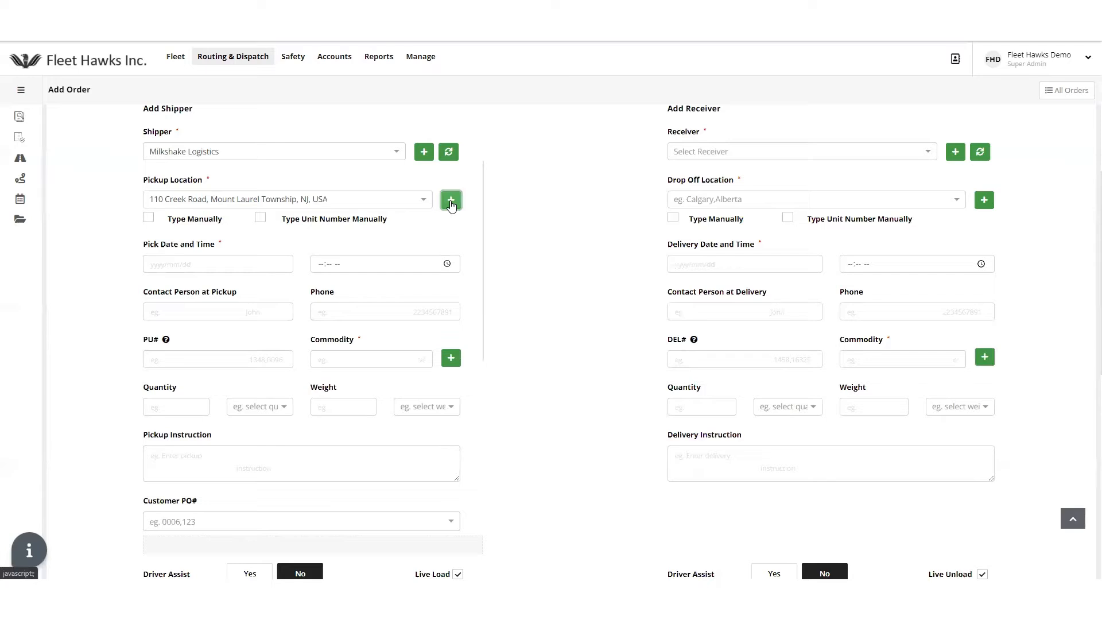
scroll(452, 205, down, 5)
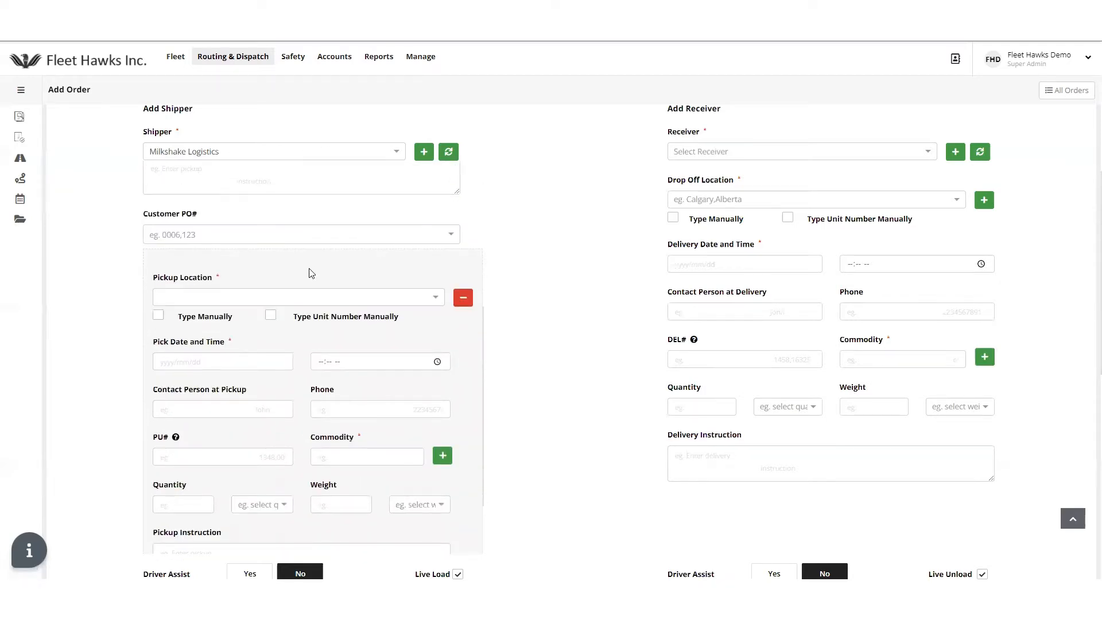
scroll(259, 269, down, 1)
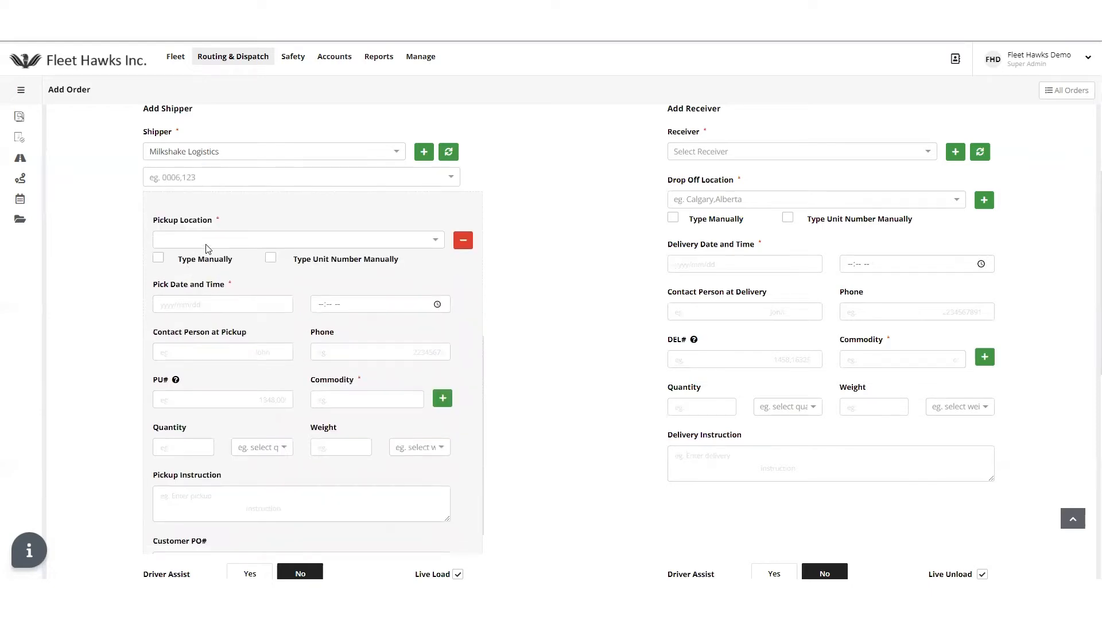
click(186, 249)
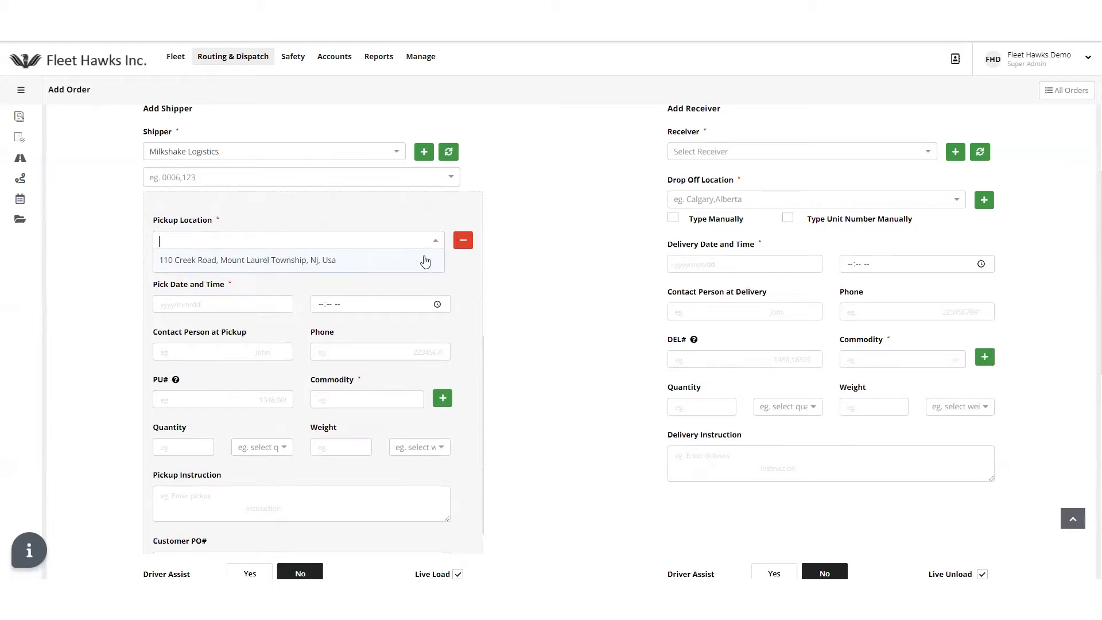
click(463, 252)
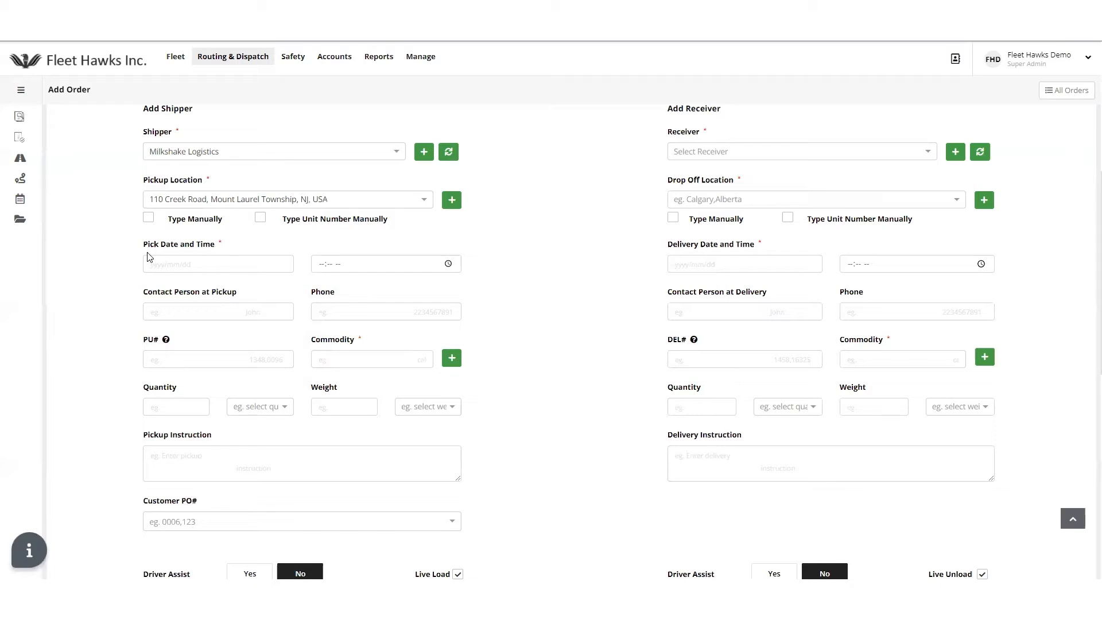
- Set the shipper's pickup date to 2021/12/3 and the pickup time to 02:10 AM
click(199, 264)
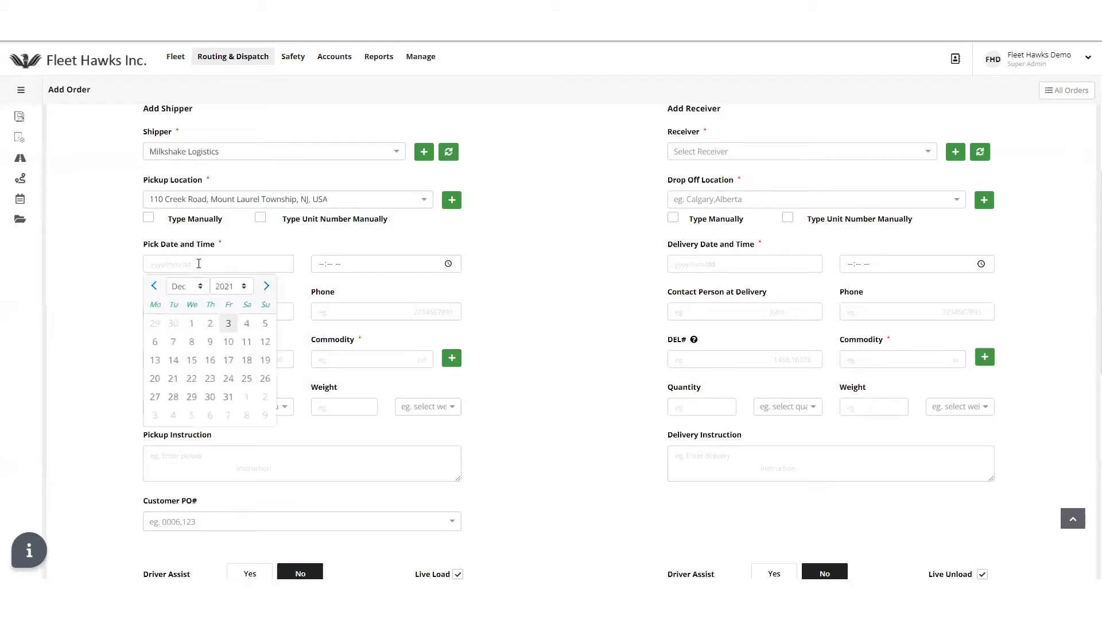
click(229, 323)
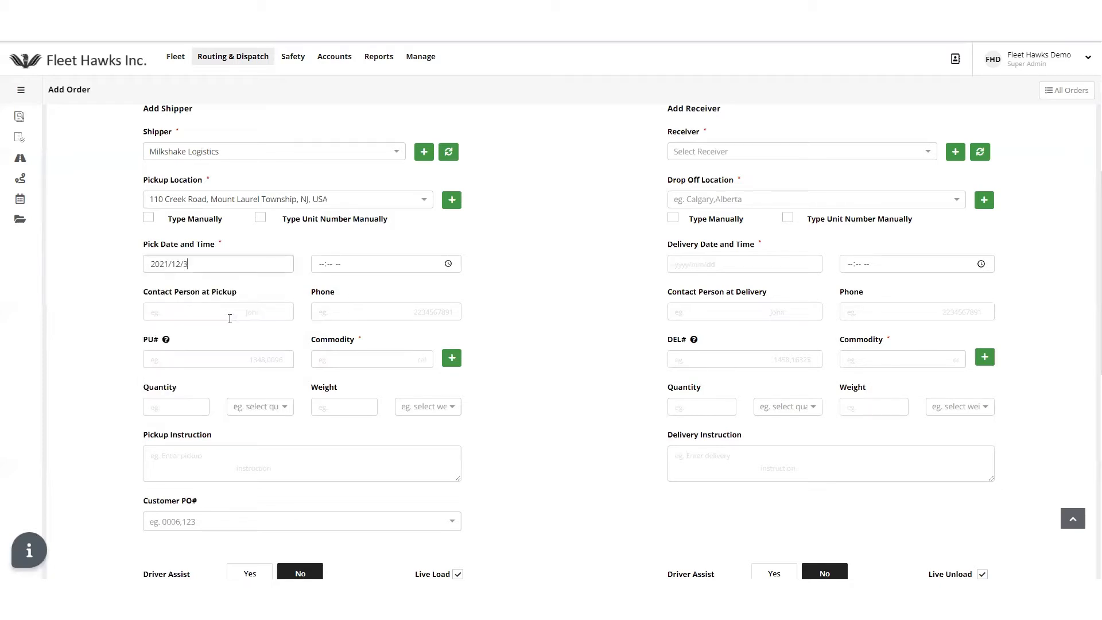
click(448, 264)
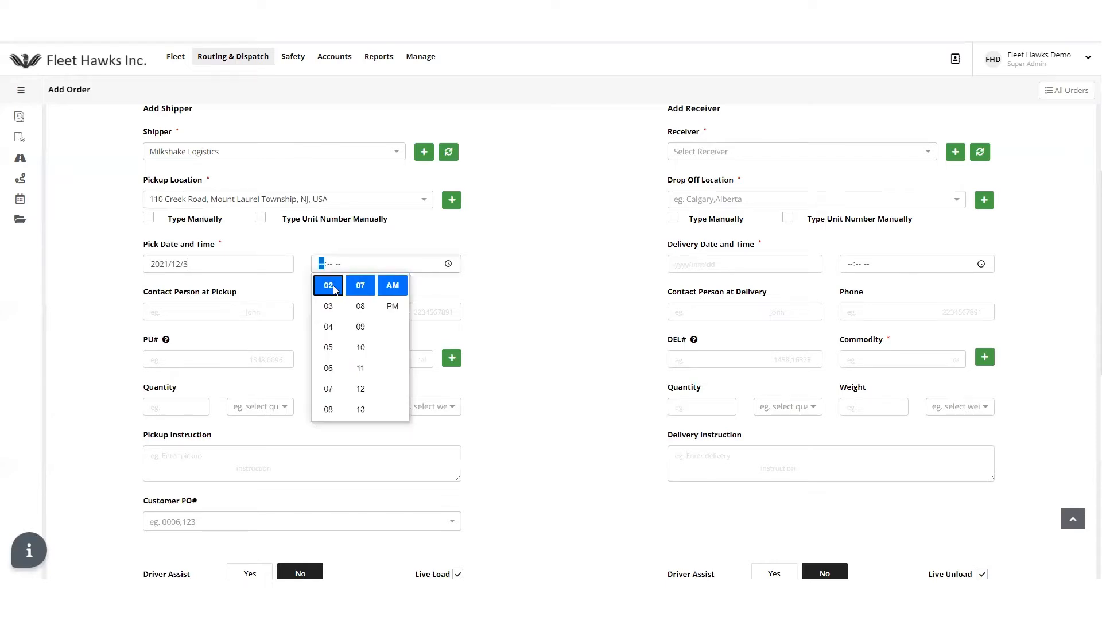
click(329, 287)
click(356, 354)
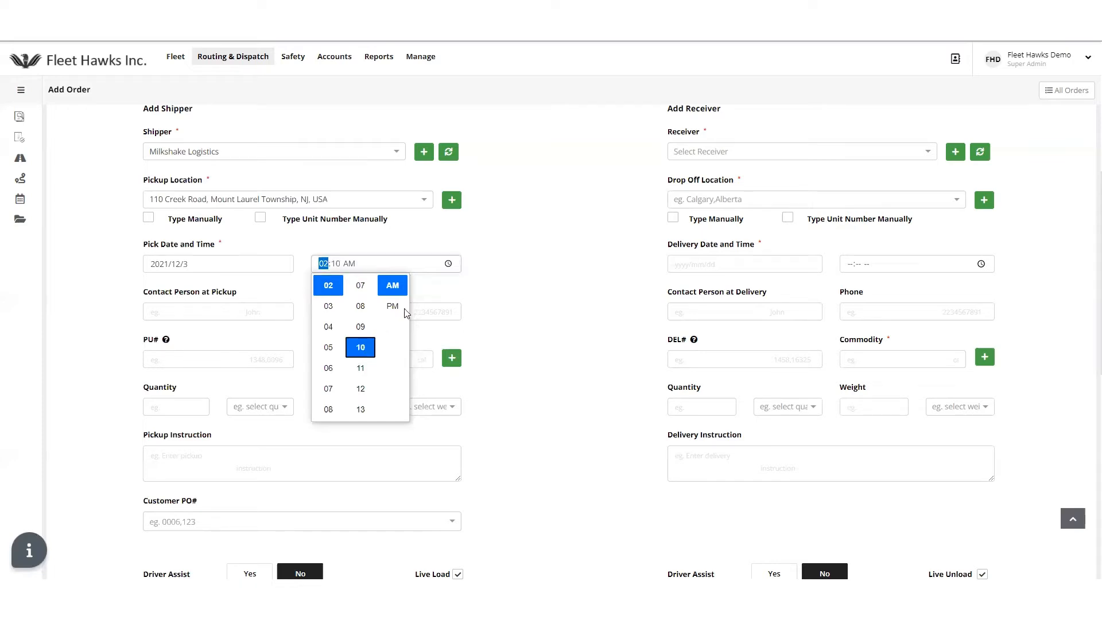
click(523, 262)
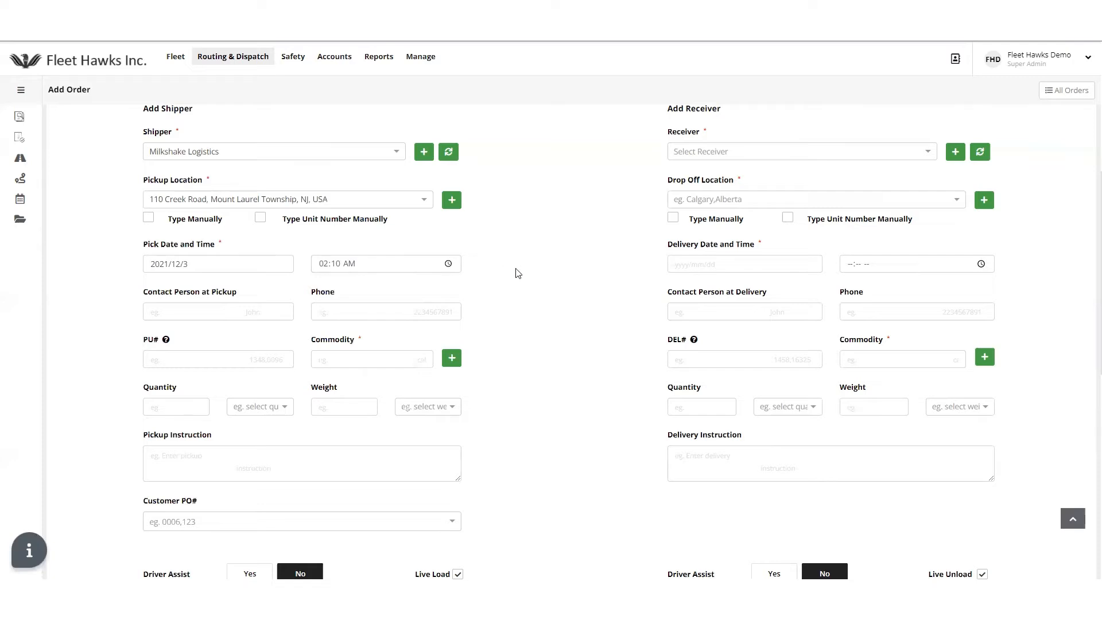
- Enter Boxes as the pickup commodity and set its quantity to 100 with Box as the unit
scroll(518, 273, down, 1)
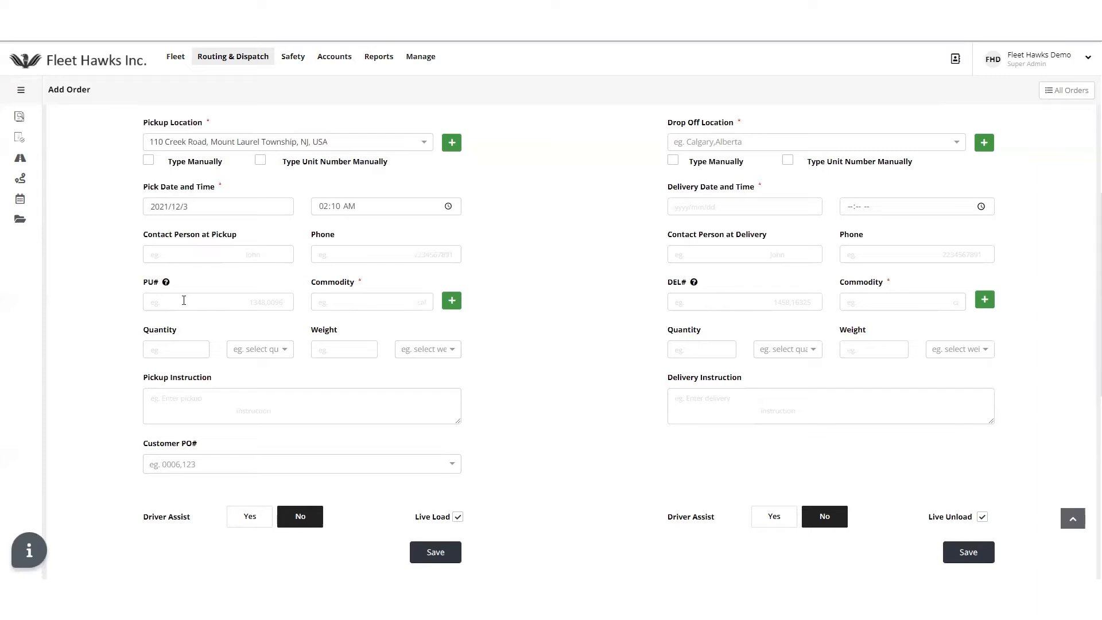
click(348, 300)
text(oxes)
click(177, 350)
text(100)
click(252, 355)
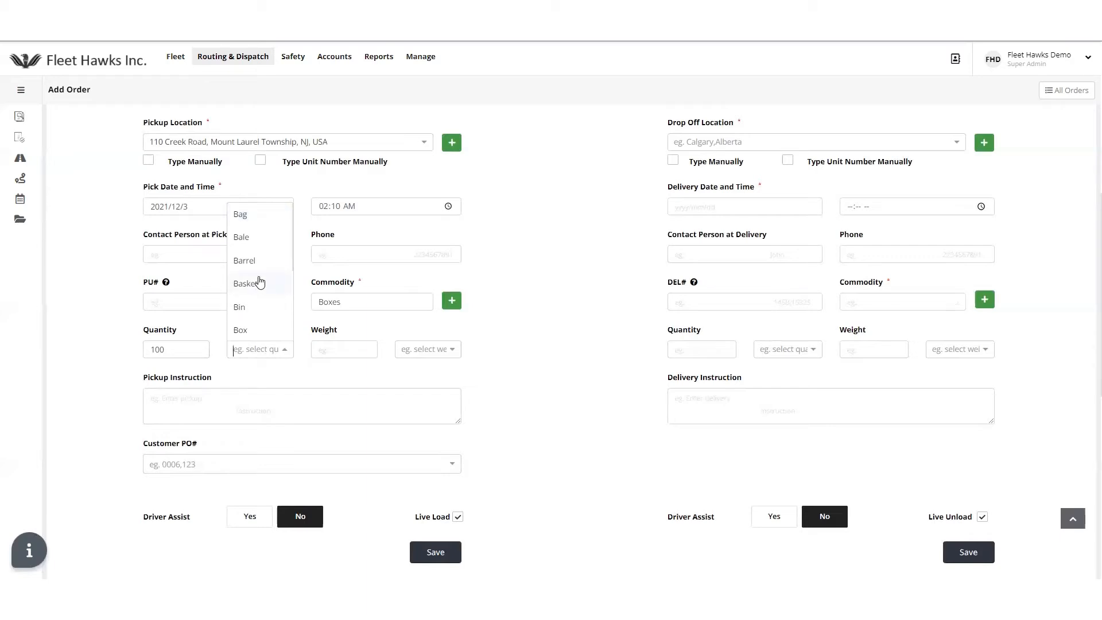
scroll(259, 282, down, 2)
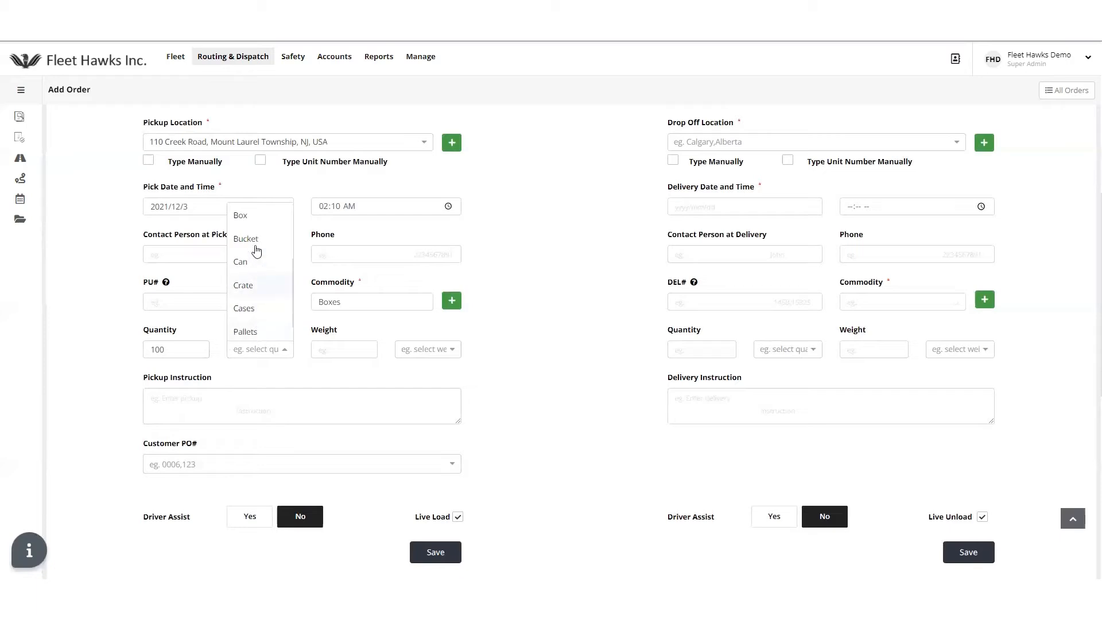
click(255, 217)
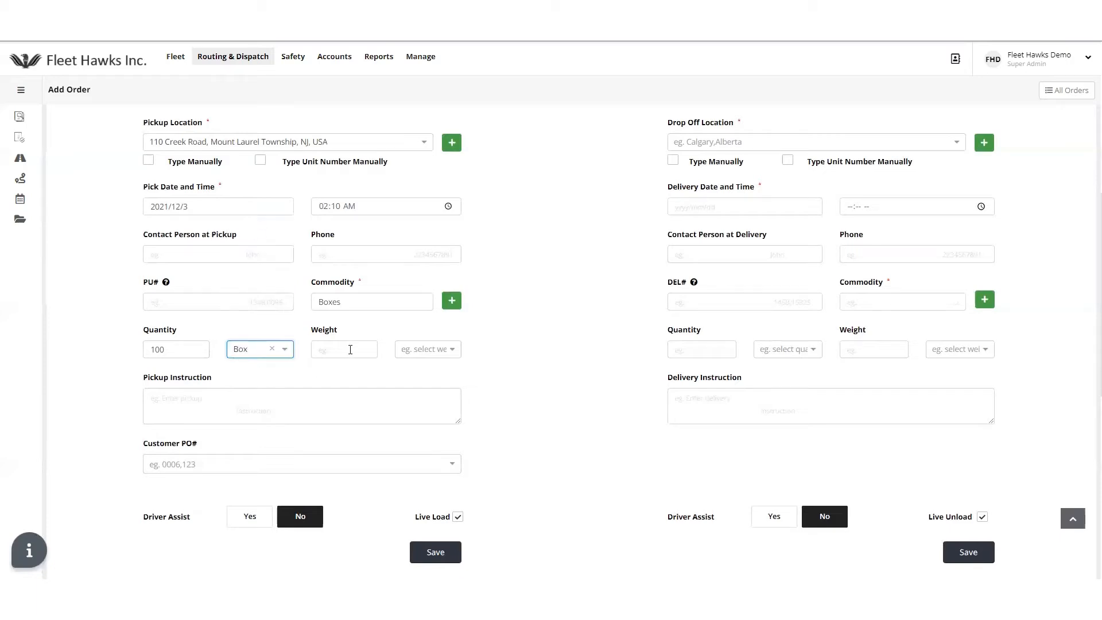
- Set the pickup weight to 1000 lbs
click(350, 349)
text(1000)
click(426, 356)
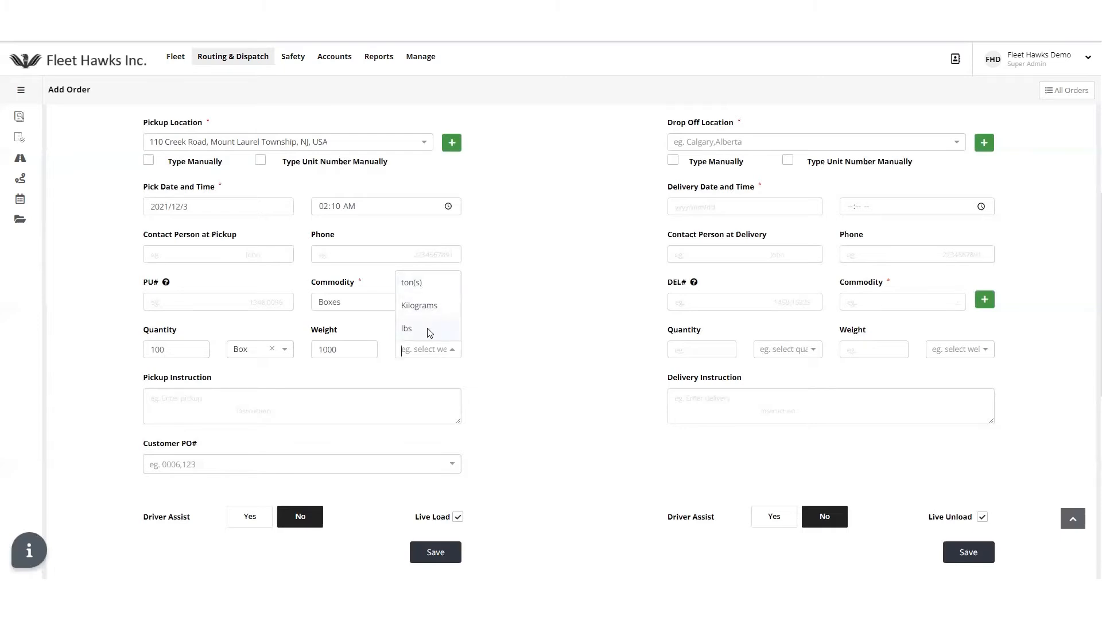
click(429, 332)
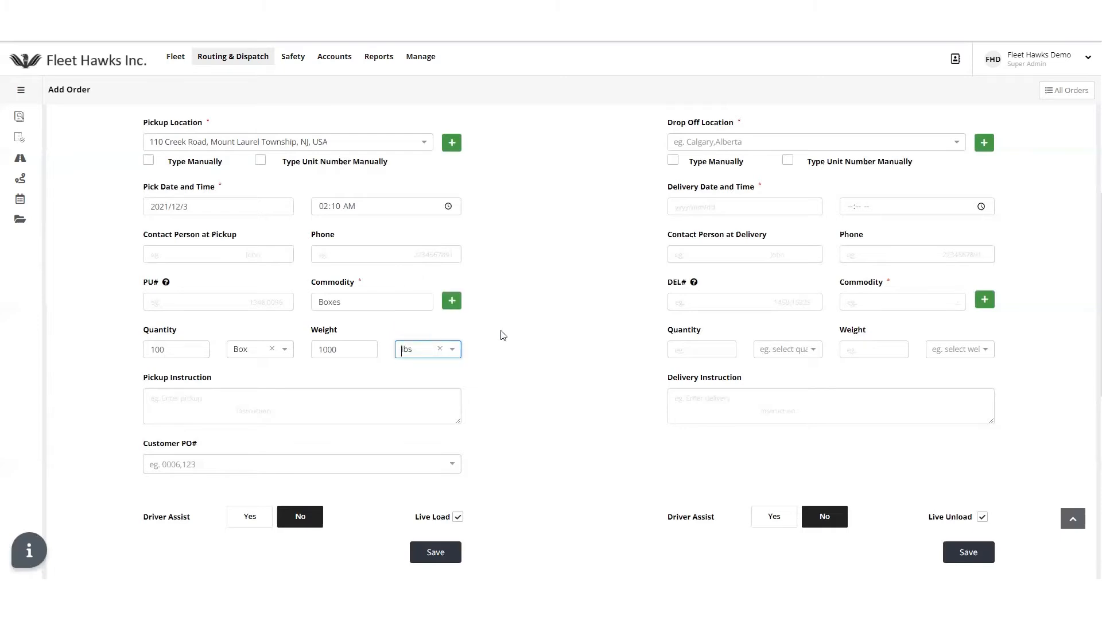
scroll(502, 335, down, 3)
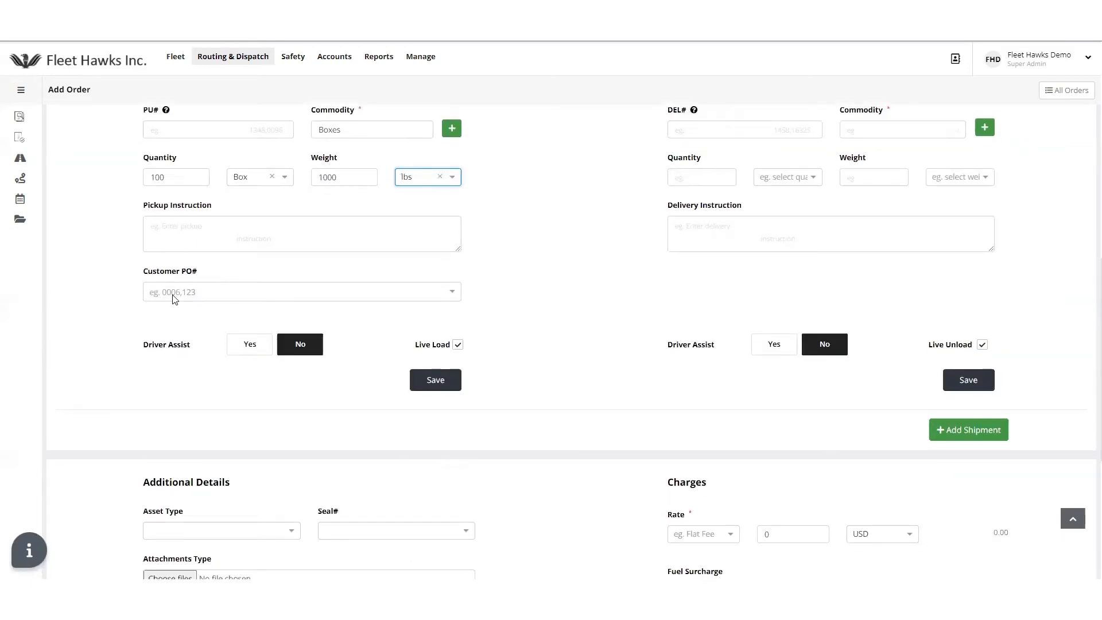
- Enter the customer PO number for the pickup and save the shipper
click(233, 299)
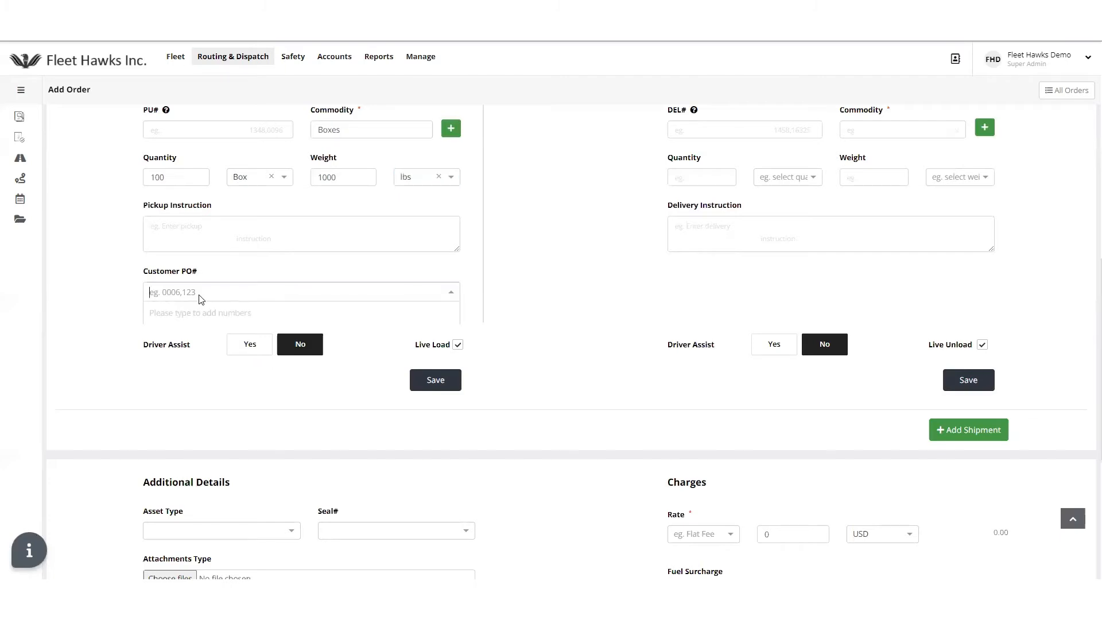
text(2365)
click(161, 317)
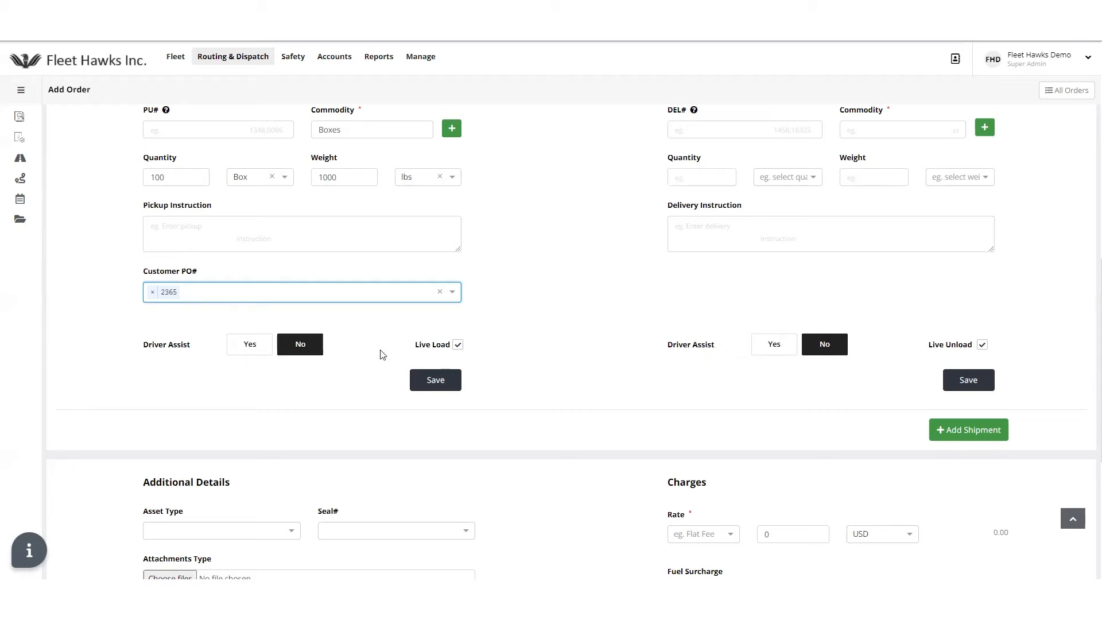
click(450, 384)
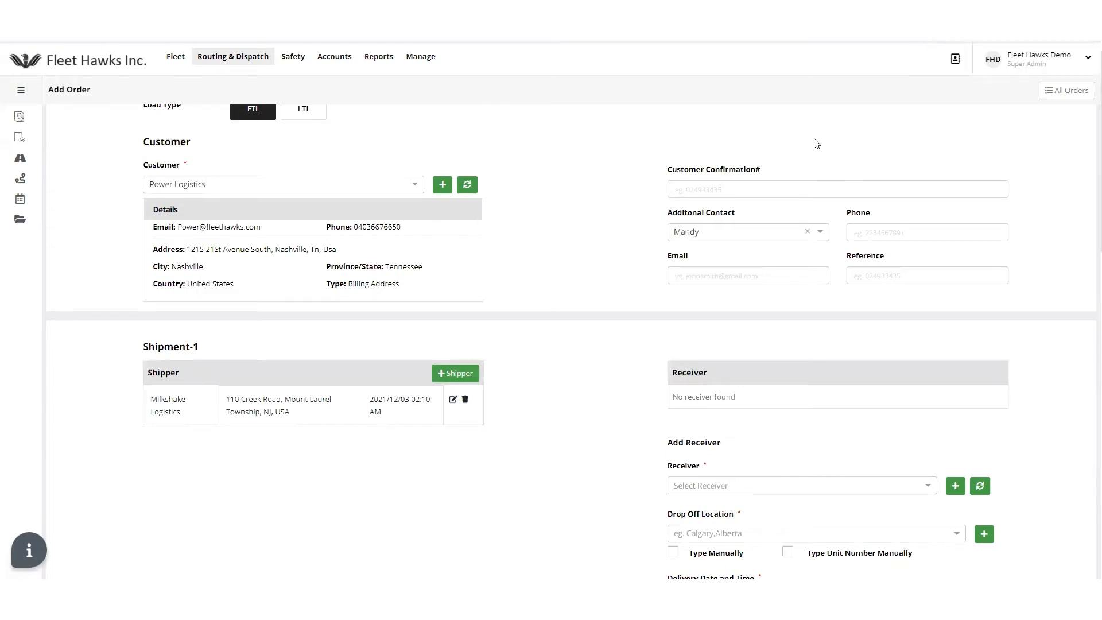
- Select Kelvinator X as the shipment's receiver and choose its listed College Park address as the drop-off location
scroll(372, 357, down, 2)
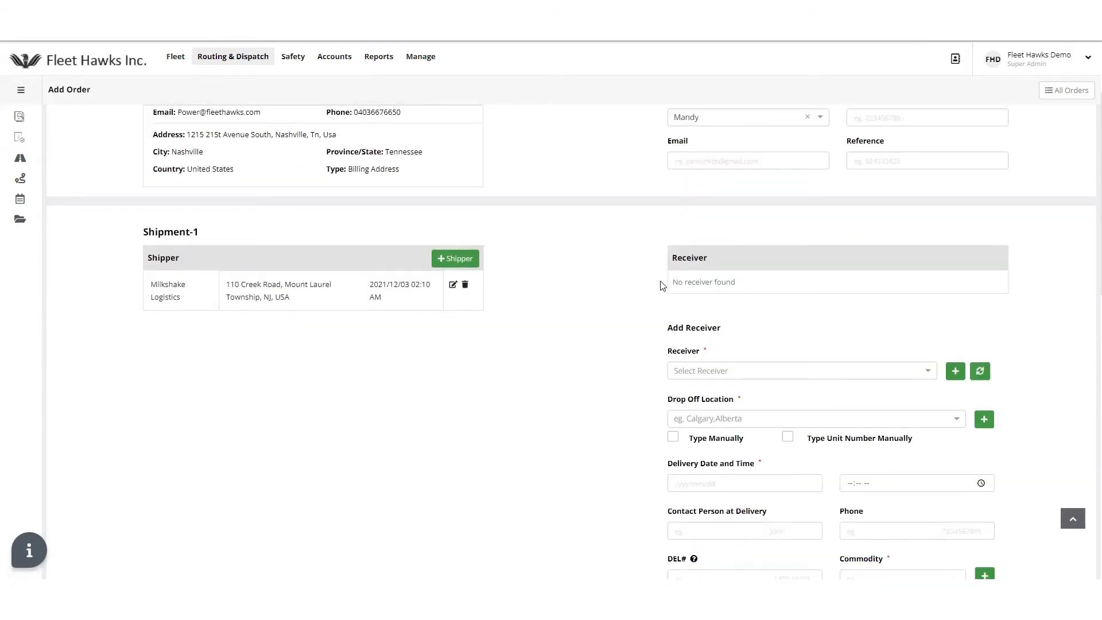
scroll(660, 284, down, 2)
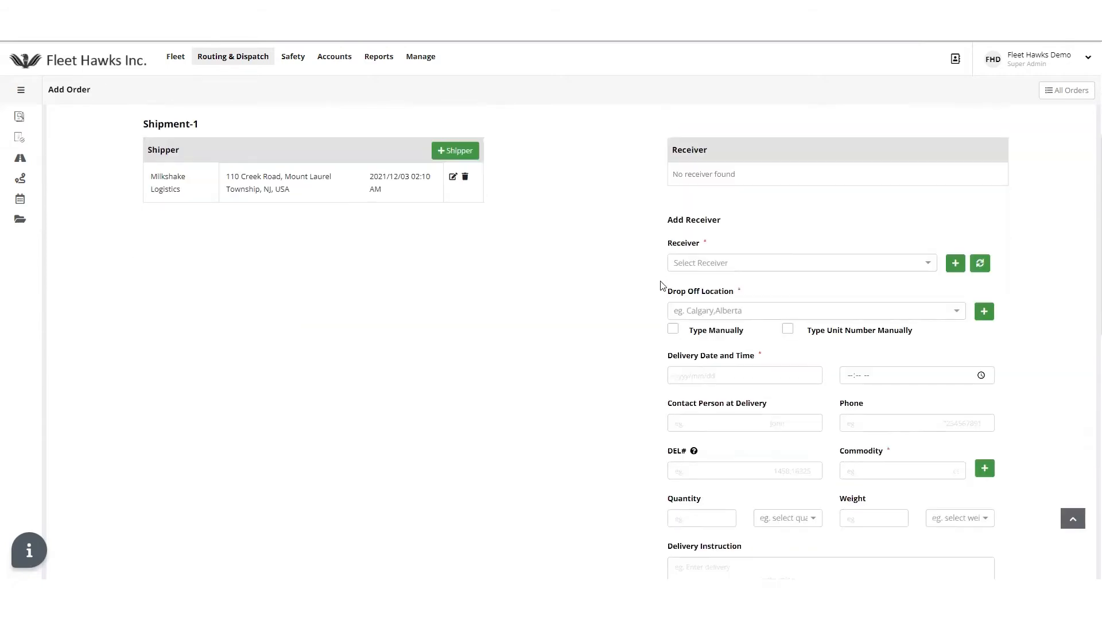
click(719, 261)
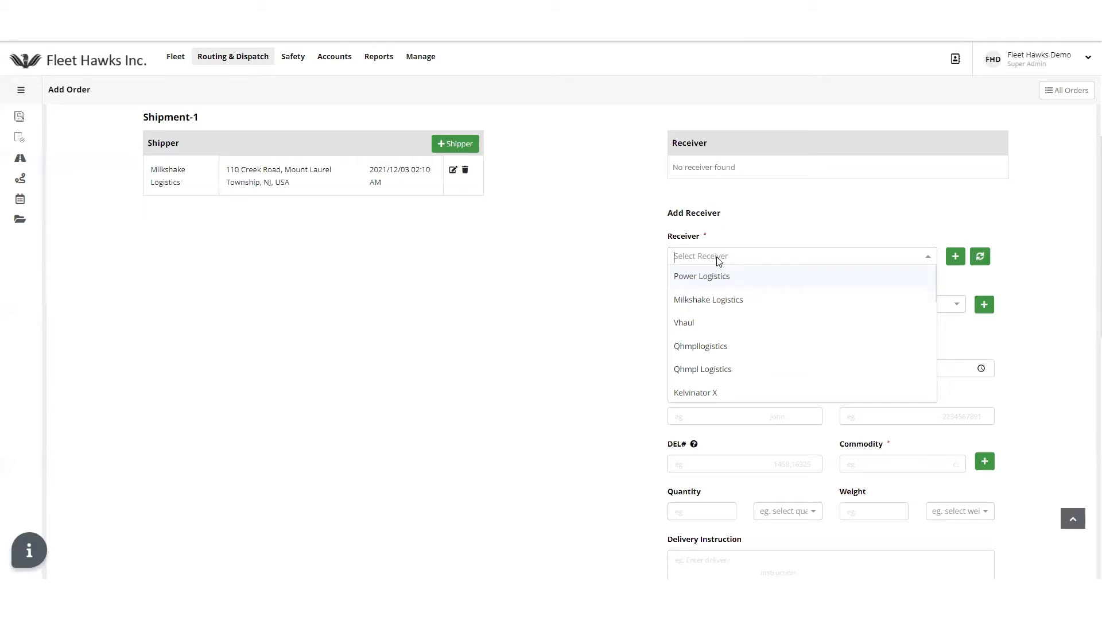
click(705, 393)
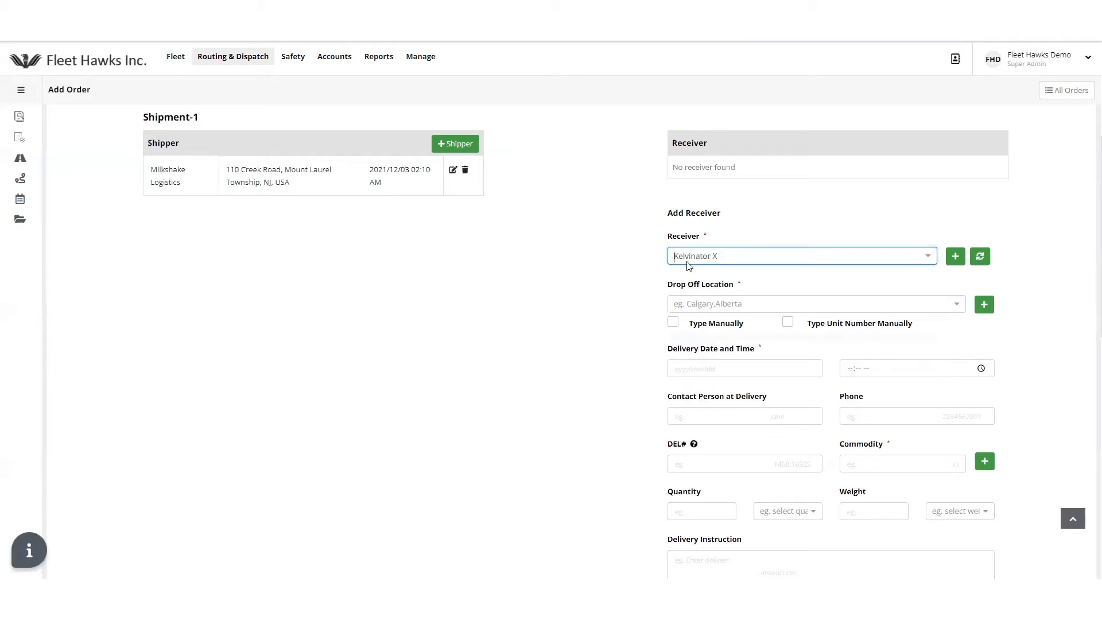
click(711, 310)
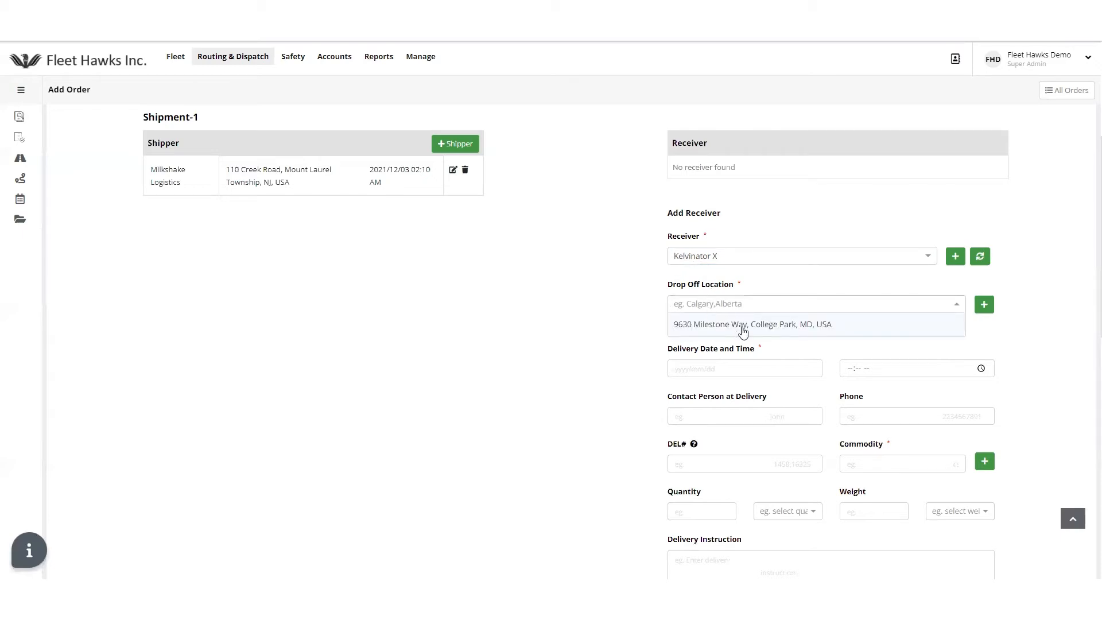
click(743, 332)
- Set the receiver's delivery date to 2021/12/6 and the delivery time to 03:15 PM
scroll(636, 292, down, 2)
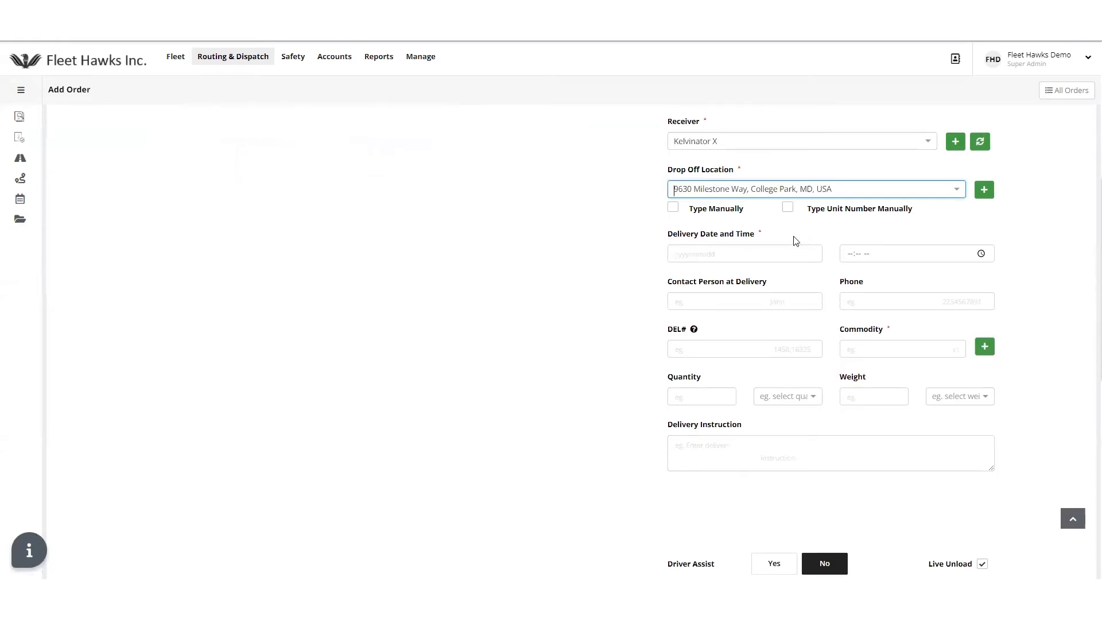
click(728, 252)
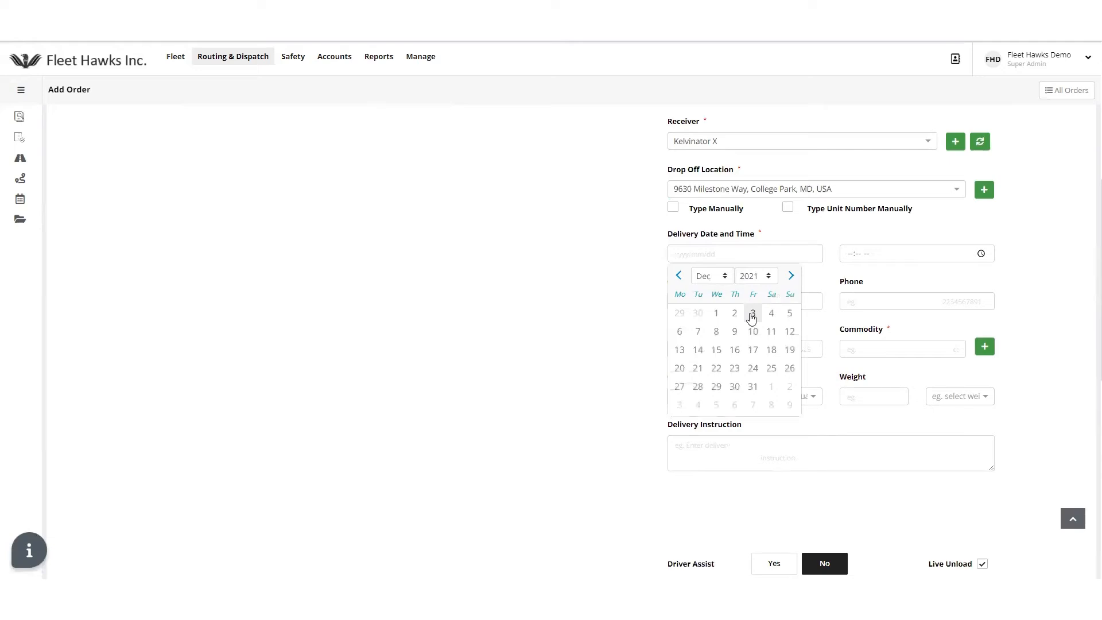
click(679, 331)
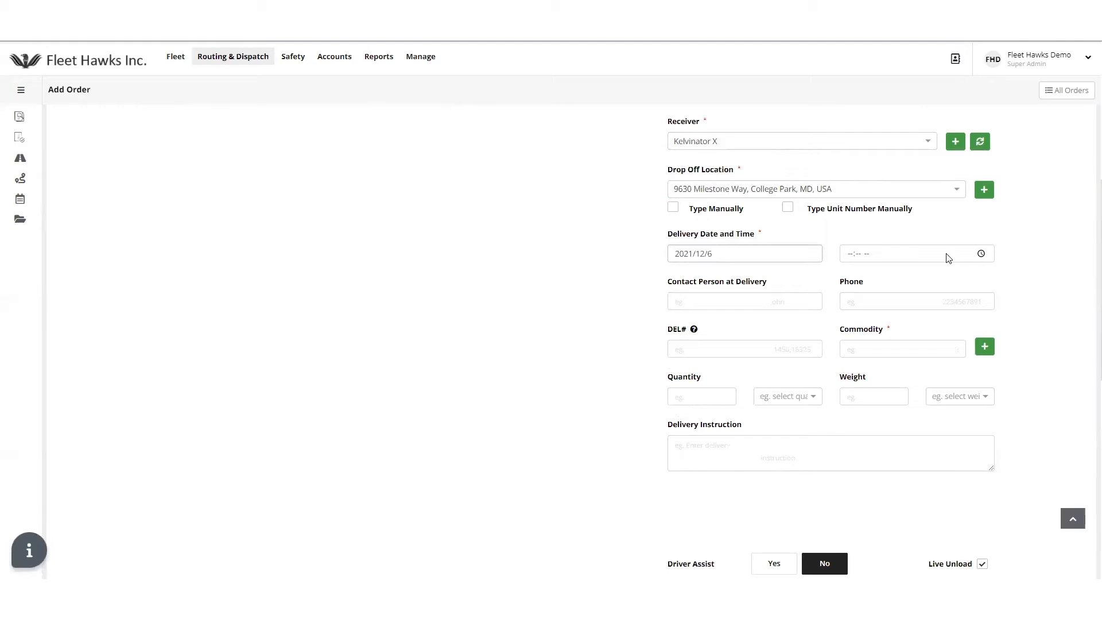
click(980, 254)
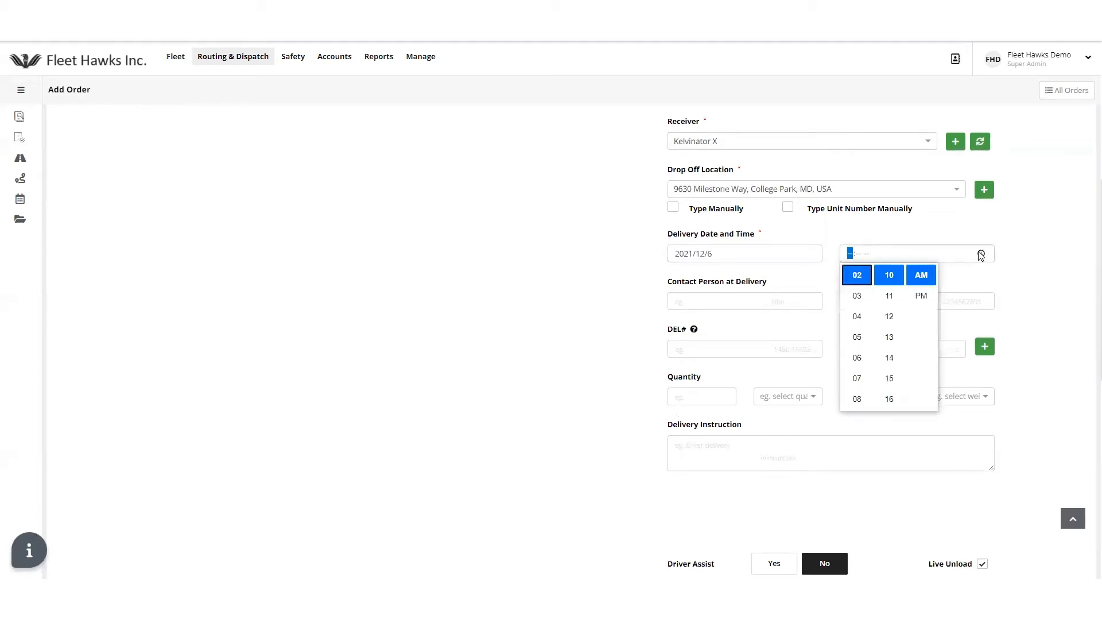
click(858, 299)
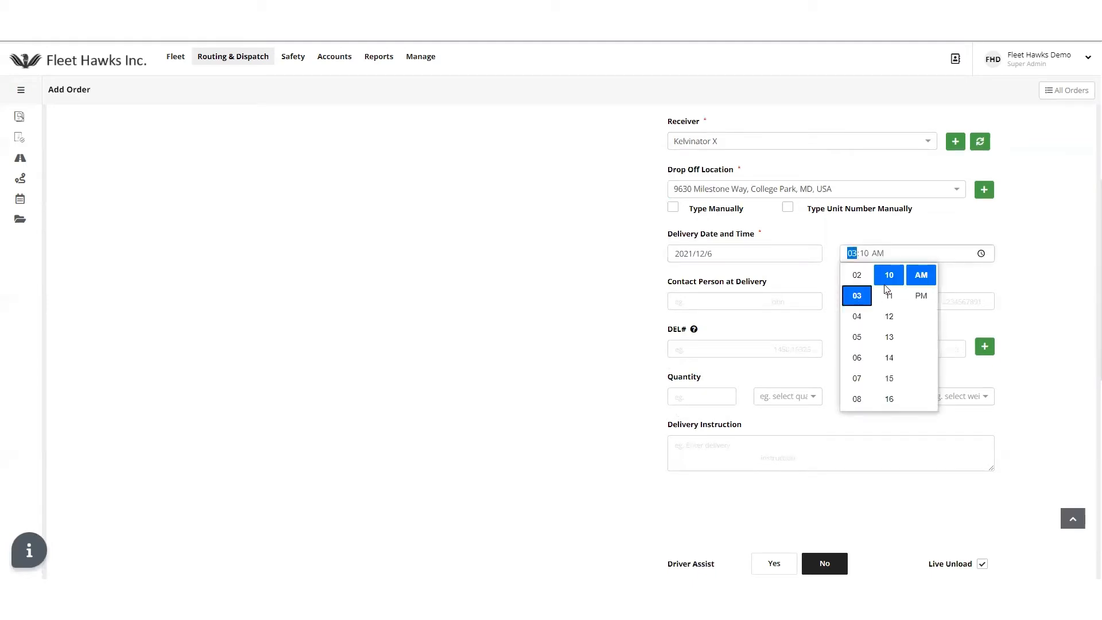
click(892, 383)
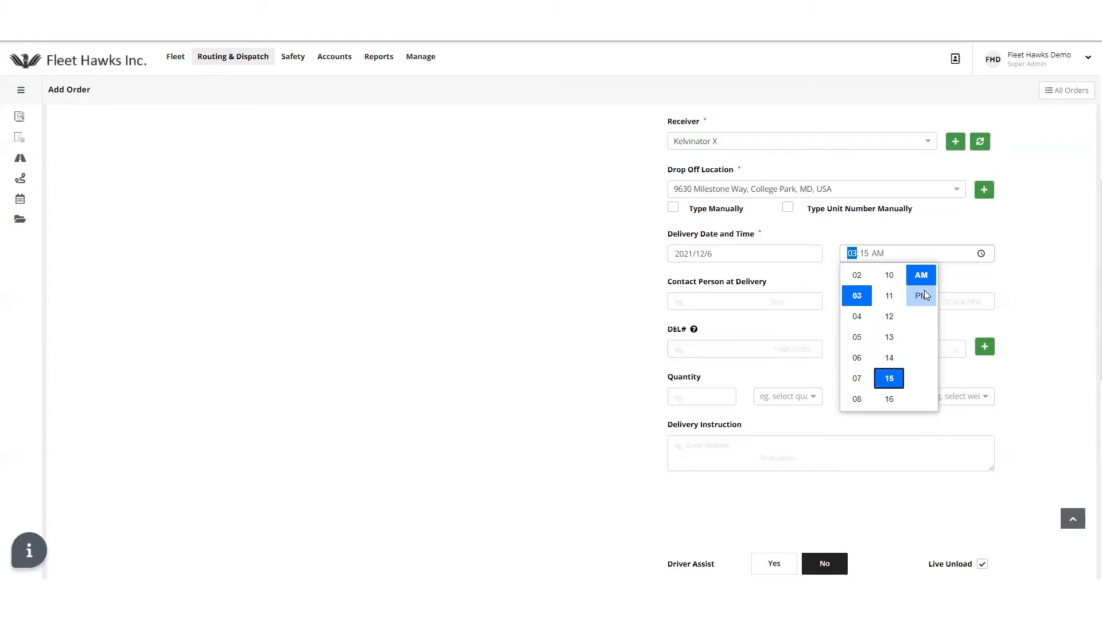
click(922, 296)
click(1052, 244)
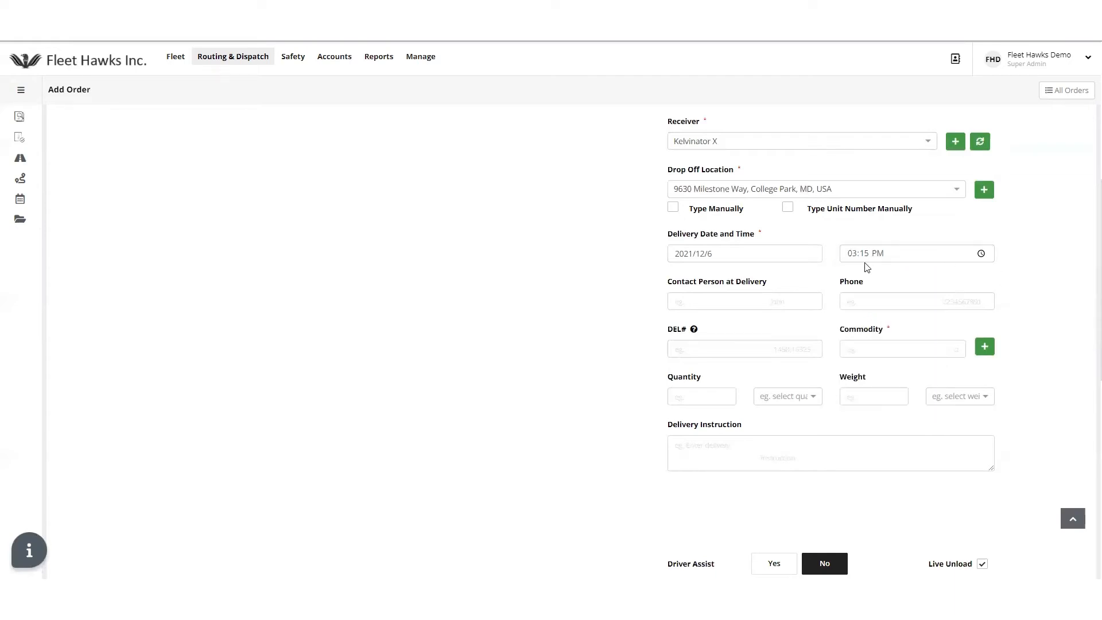
- Enter Boxes as the delivery commodity and set its quantity to 100 with Box as the unit
scroll(804, 276, down, 2)
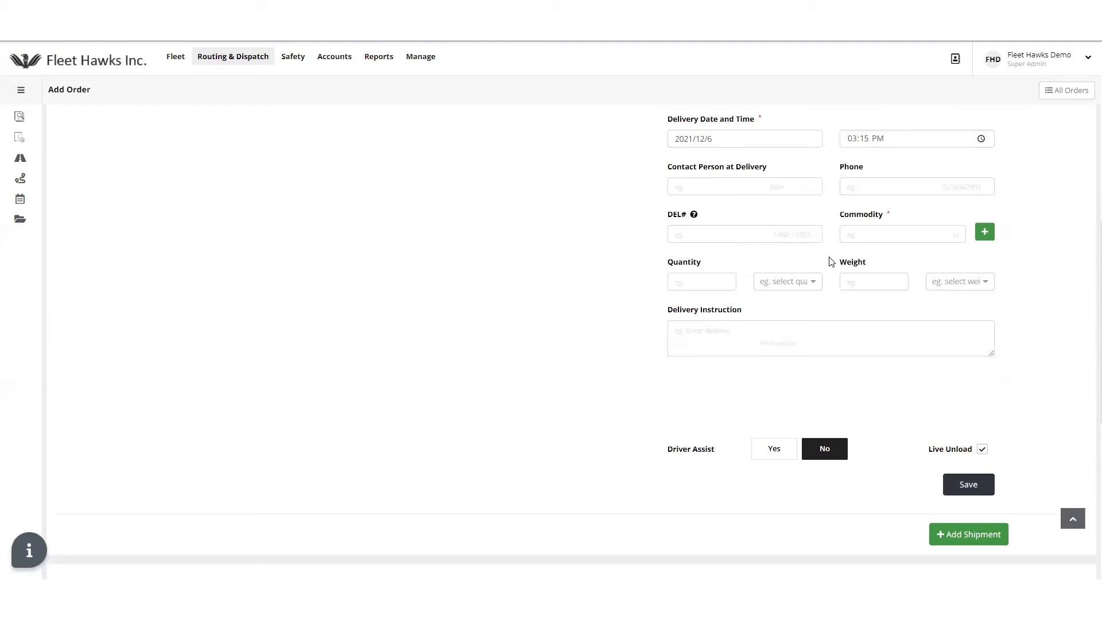
click(880, 234)
text(Boxes)
click(711, 284)
text(100)
click(768, 287)
click(819, 269)
- Set the delivery weight to 1000 lbs
click(865, 289)
text(1000)
click(963, 282)
click(948, 264)
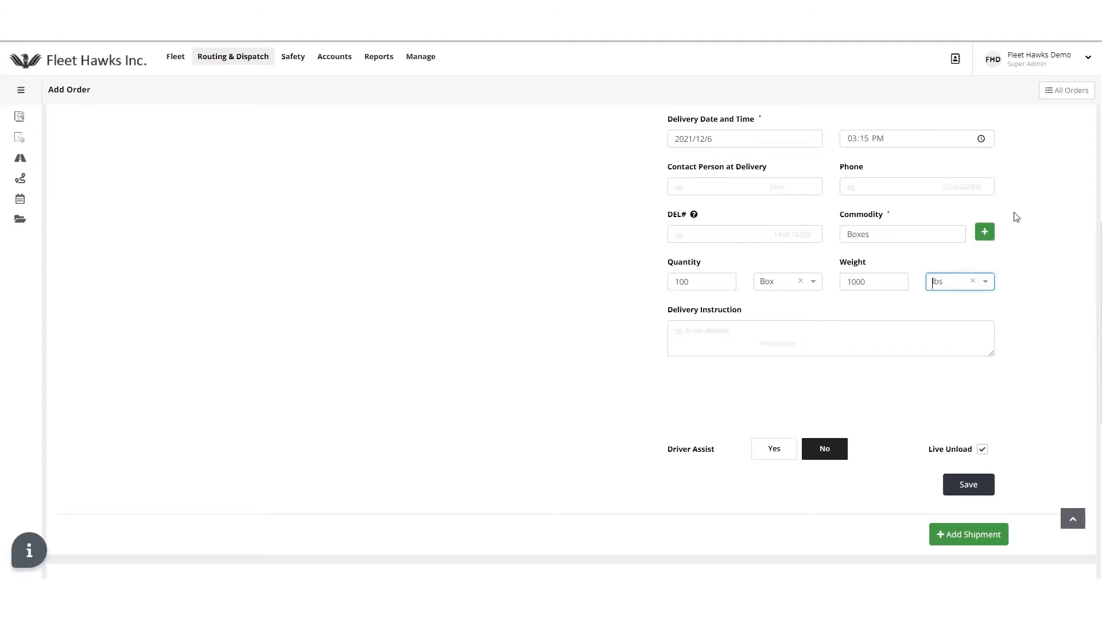
- Enter "Fragile items" as the delivery instruction and save the receiver
click(727, 335)
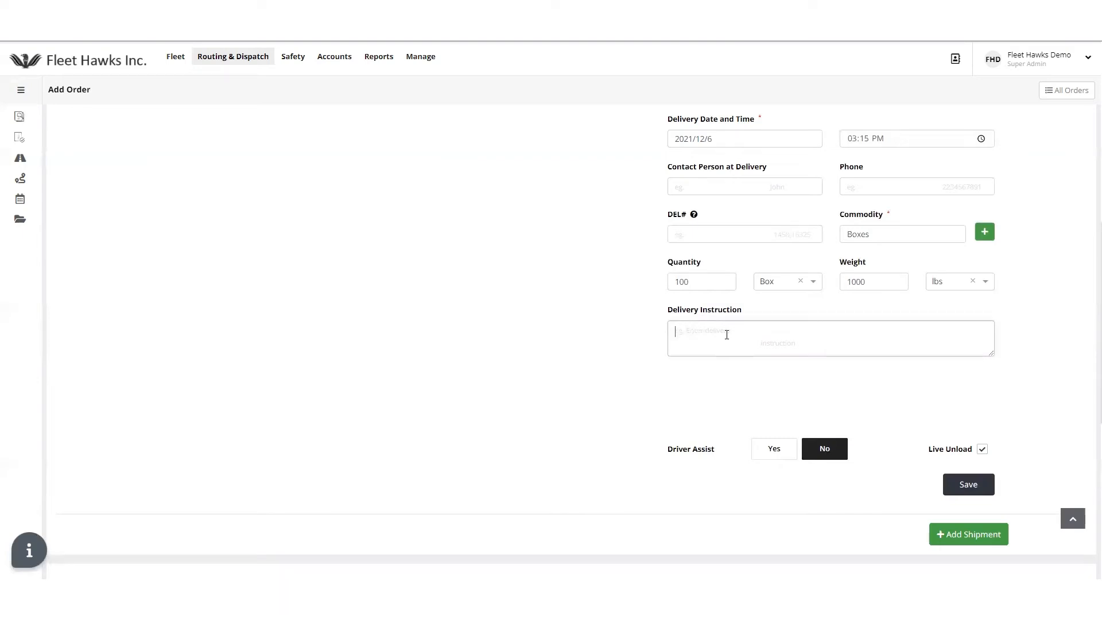
click(727, 335)
text(Fragile.items)
scroll(925, 450, down, 1)
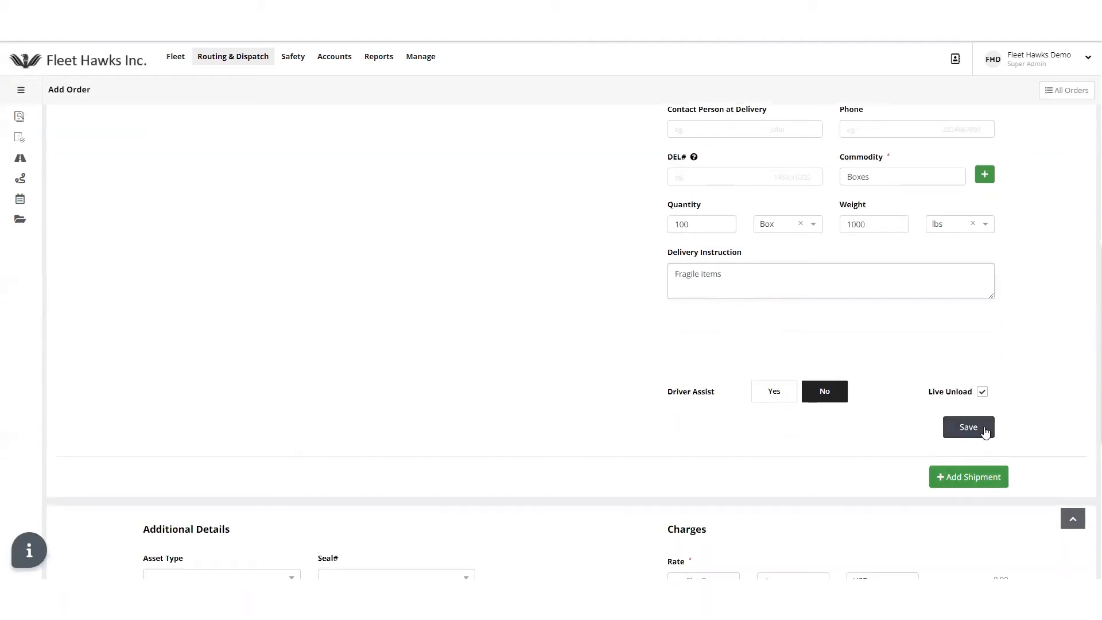
click(984, 431)
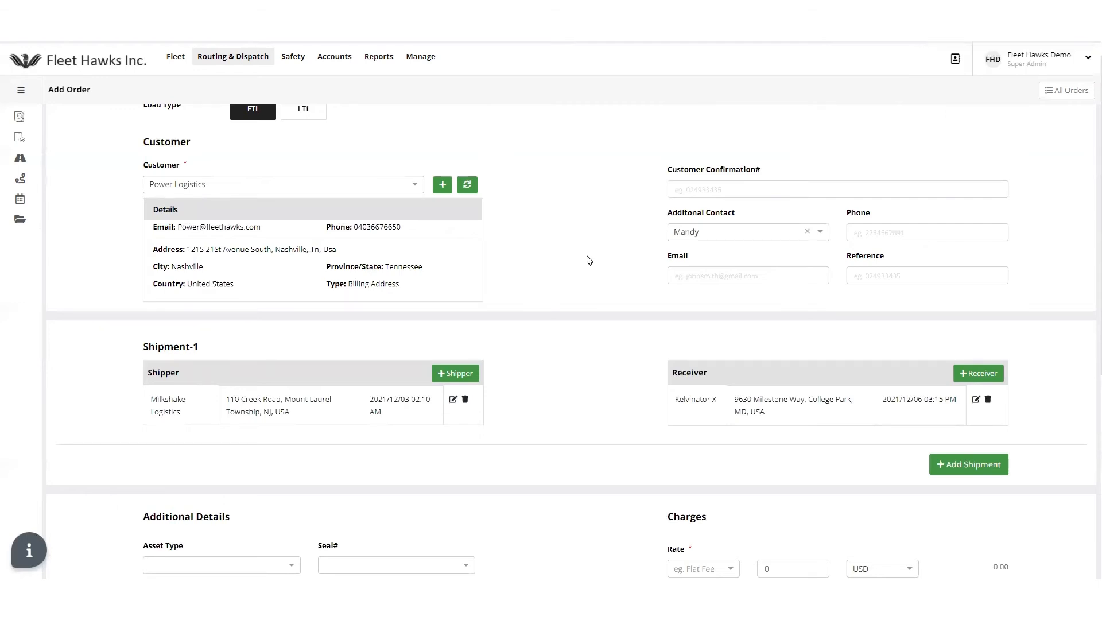
- Add a second shipment to the order and view its shipper choices without selecting one
scroll(586, 259, down, 2)
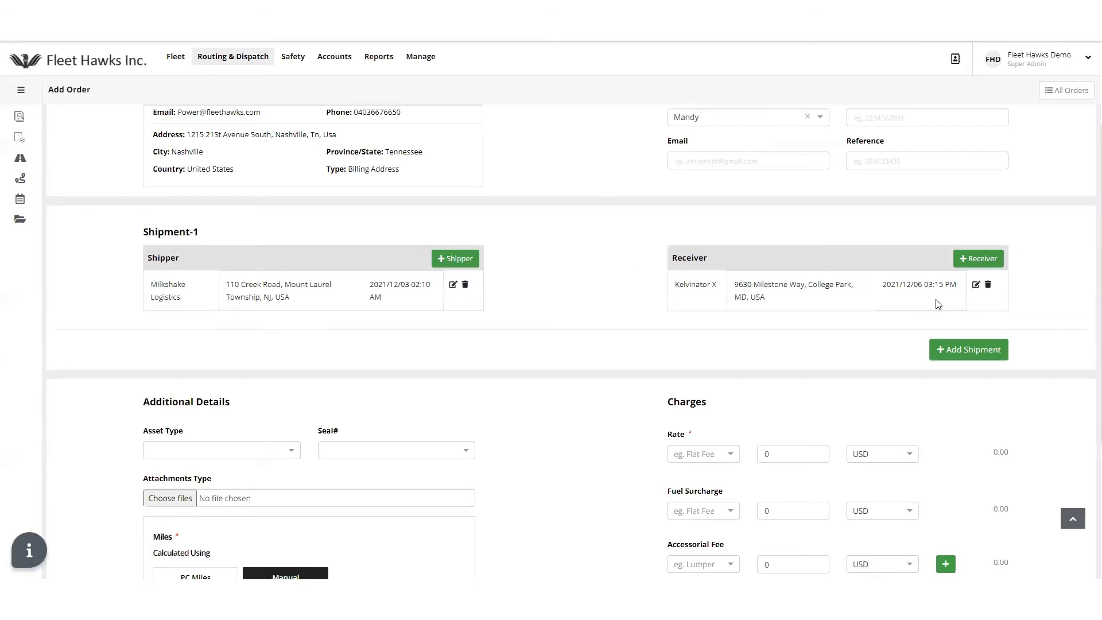
click(980, 353)
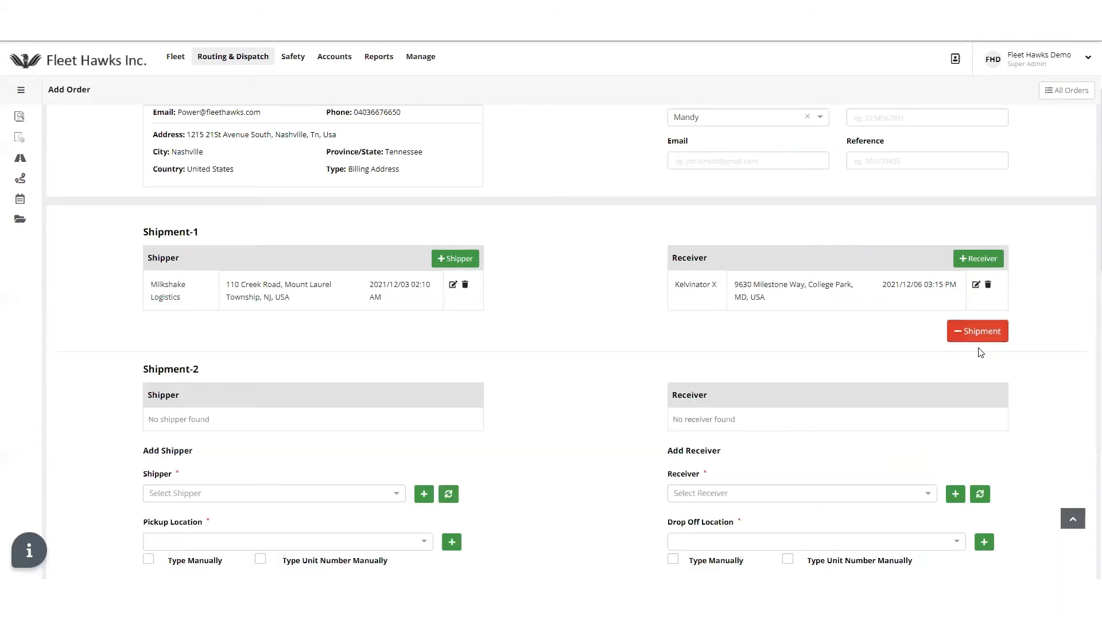
scroll(647, 390, down, 1)
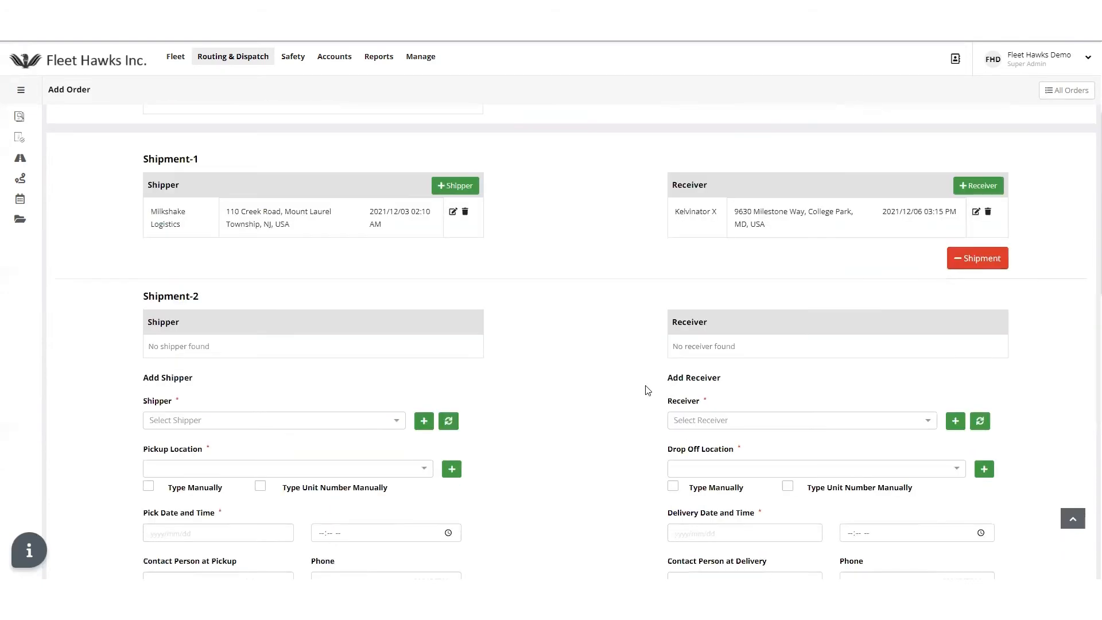
scroll(647, 390, down, 1)
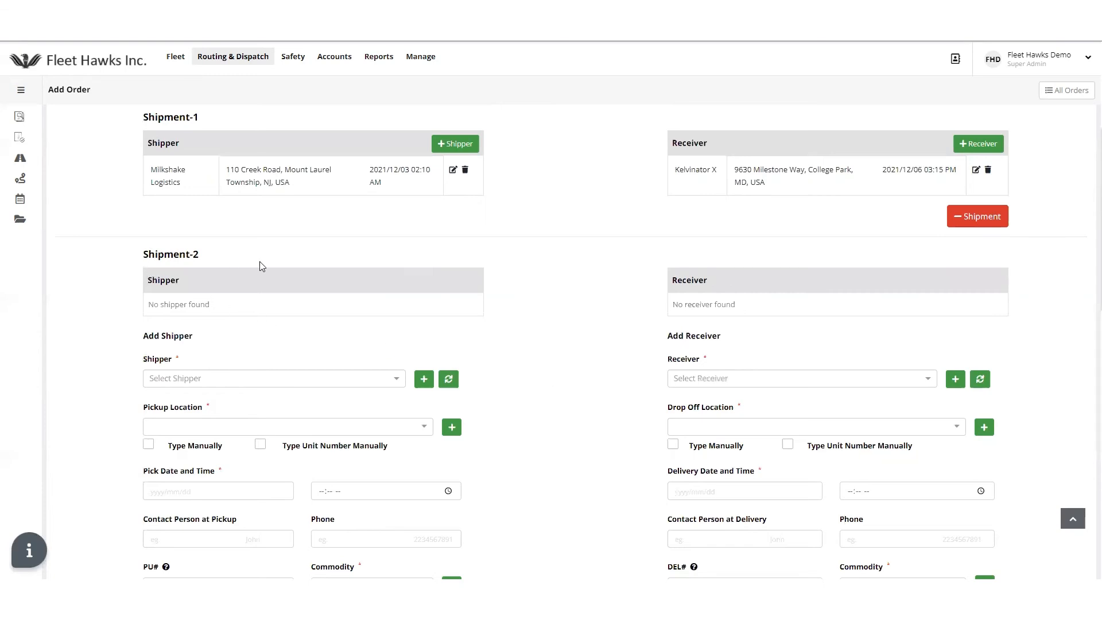
scroll(259, 263, down, 1)
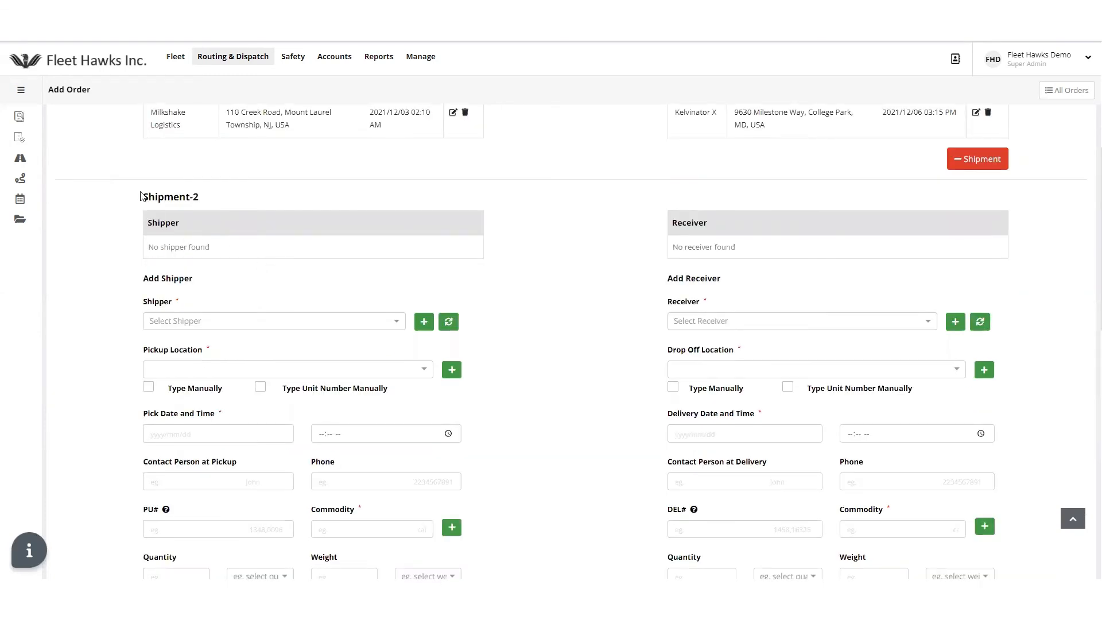
click(221, 322)
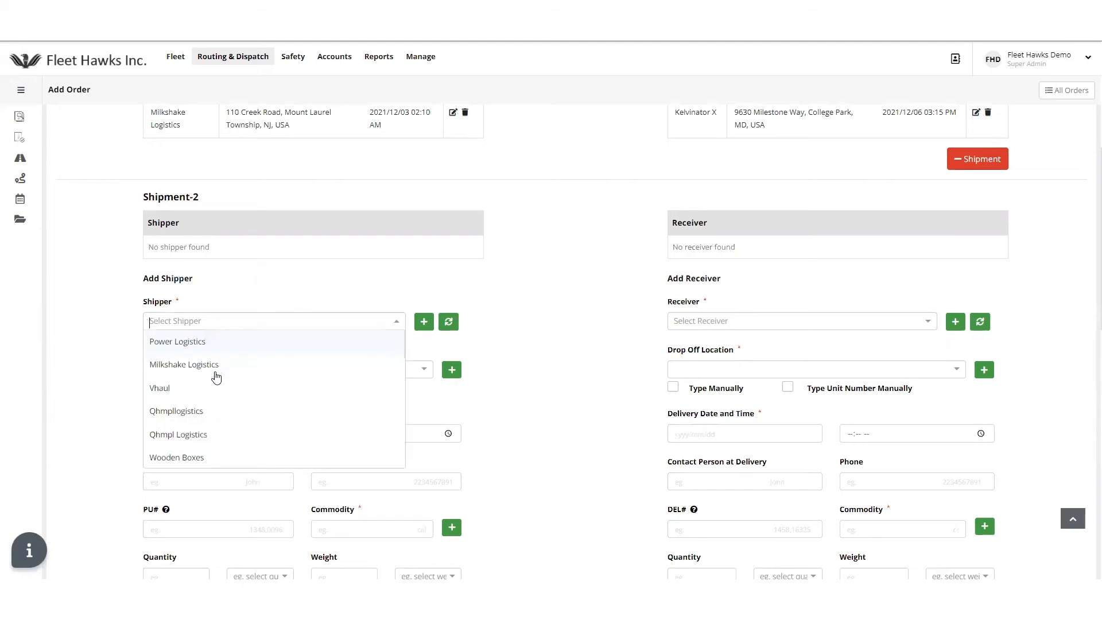
click(550, 320)
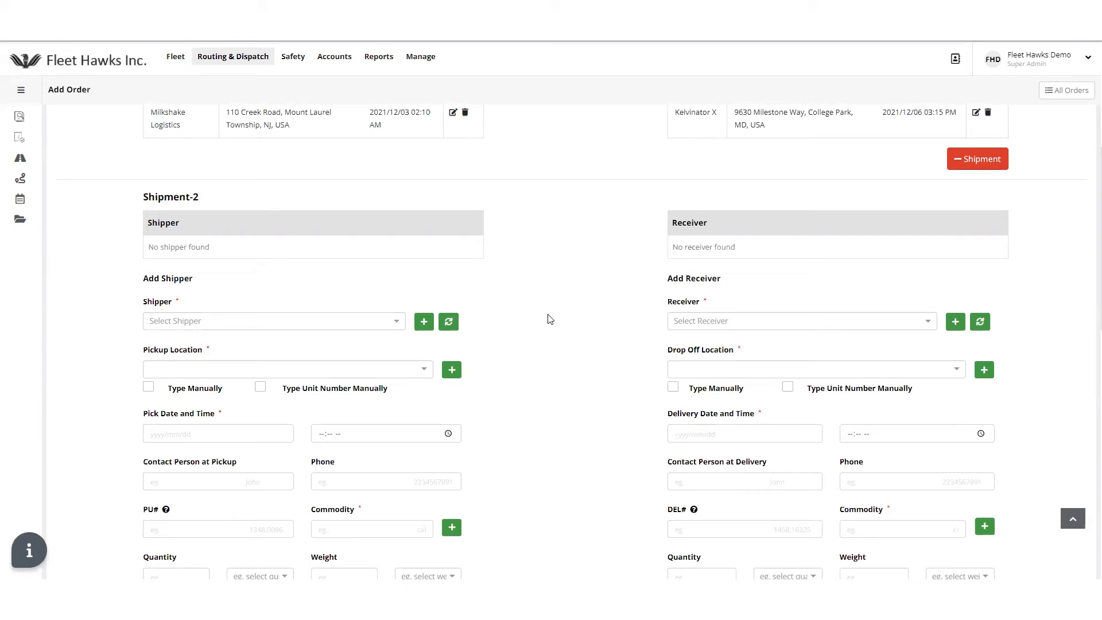
- Remove the empty second shipment from the order
scroll(550, 319, up, 2)
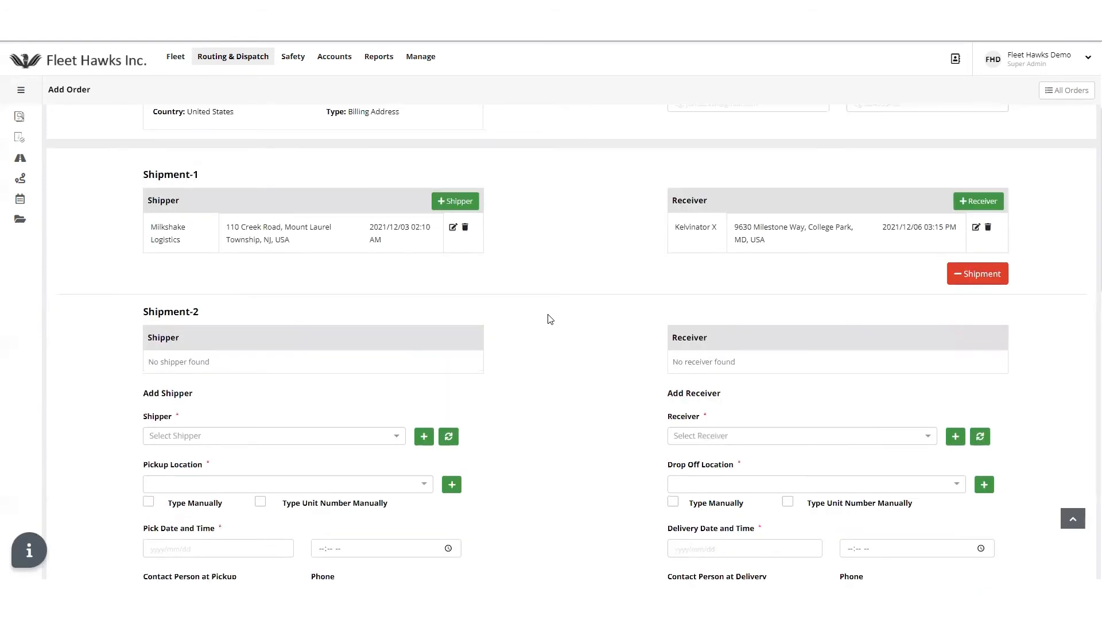
scroll(550, 319, down, 4)
scroll(550, 319, up, 2)
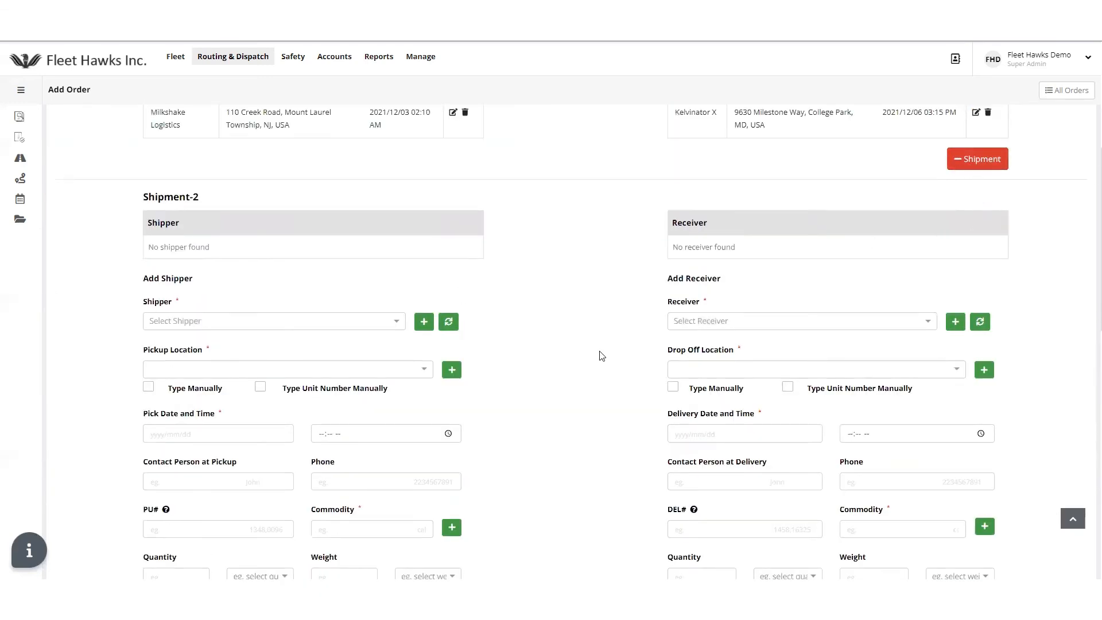
scroll(598, 354, down, 6)
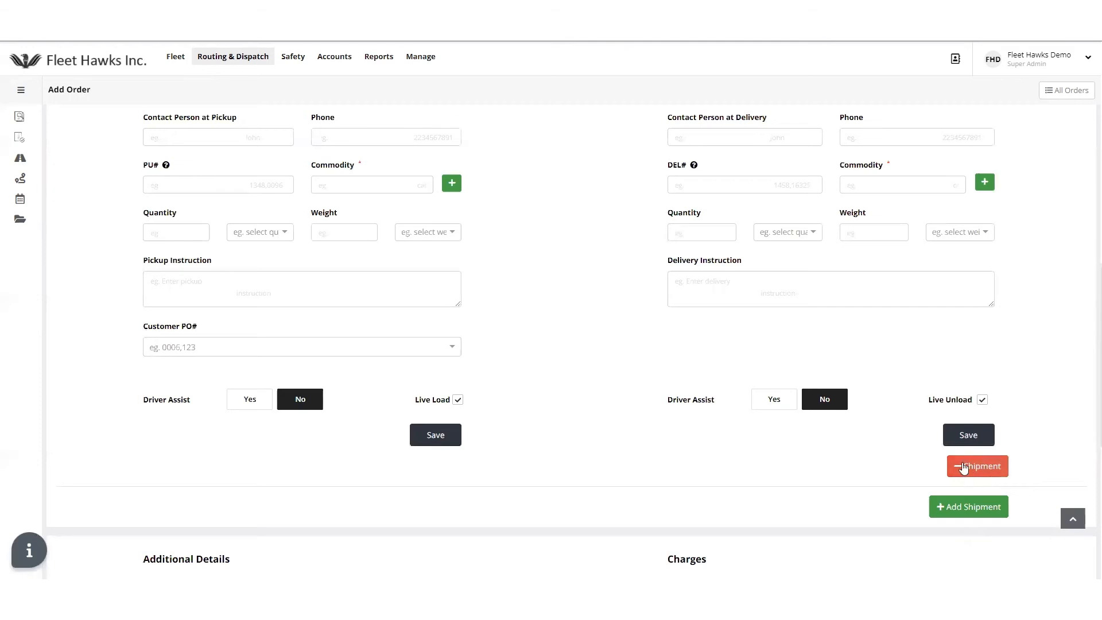
click(977, 467)
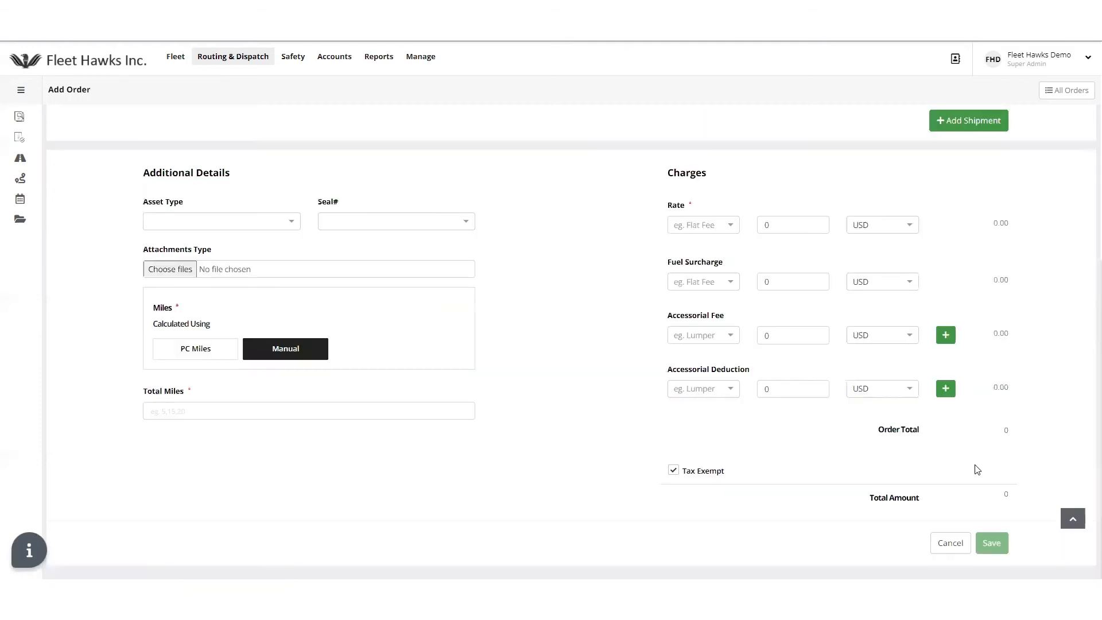
- View the asset type and seal choices in the additional details without selecting any
scroll(574, 283, up, 4)
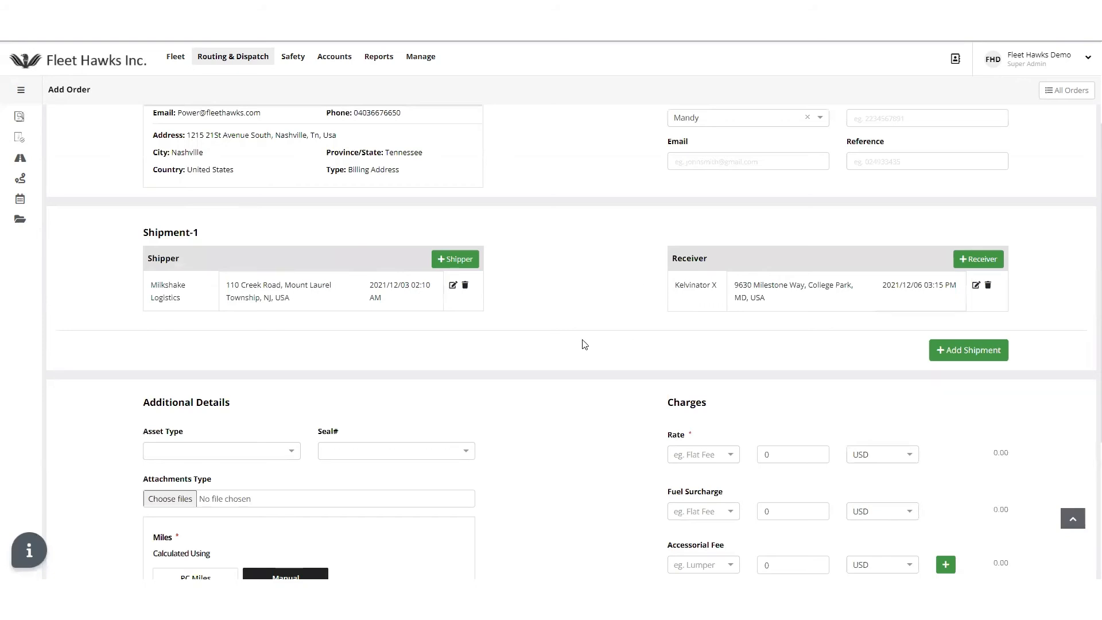
scroll(563, 345, down, 4)
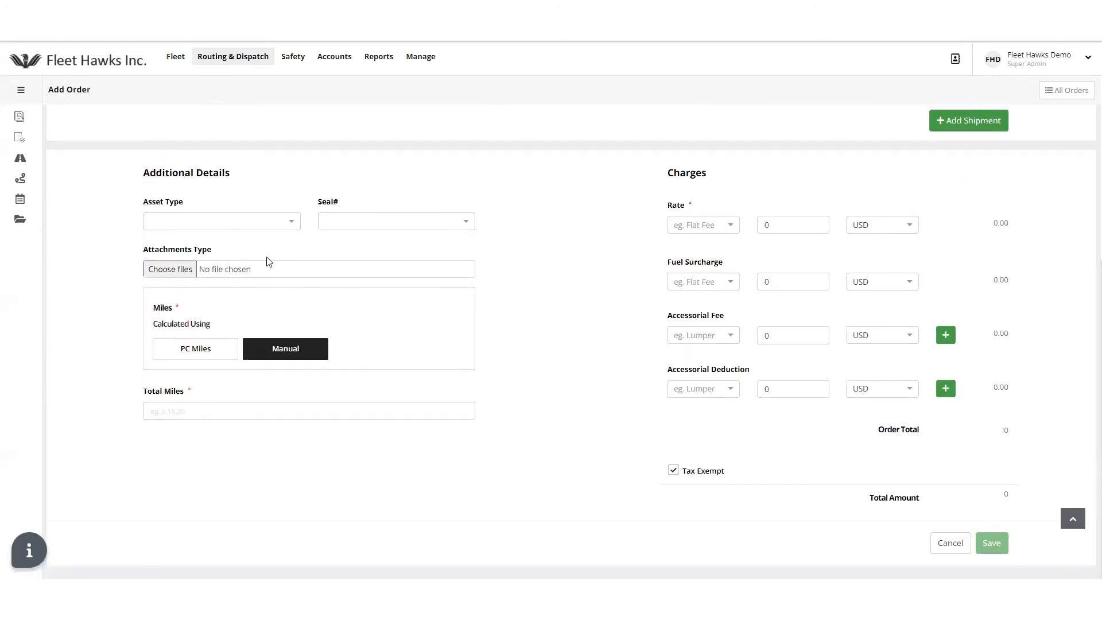
click(228, 223)
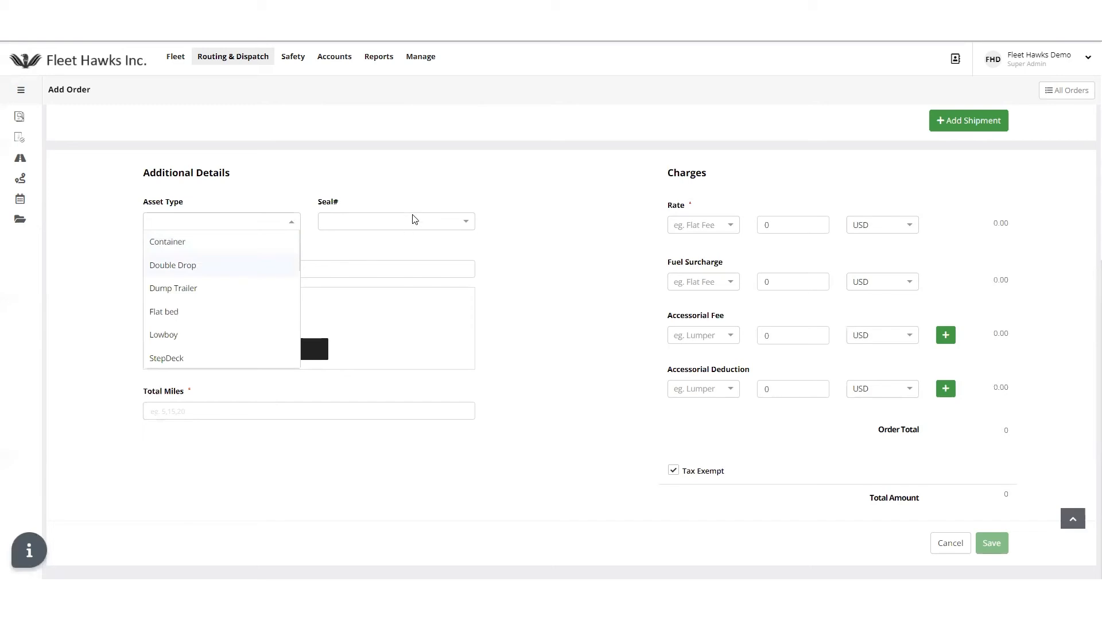
click(362, 223)
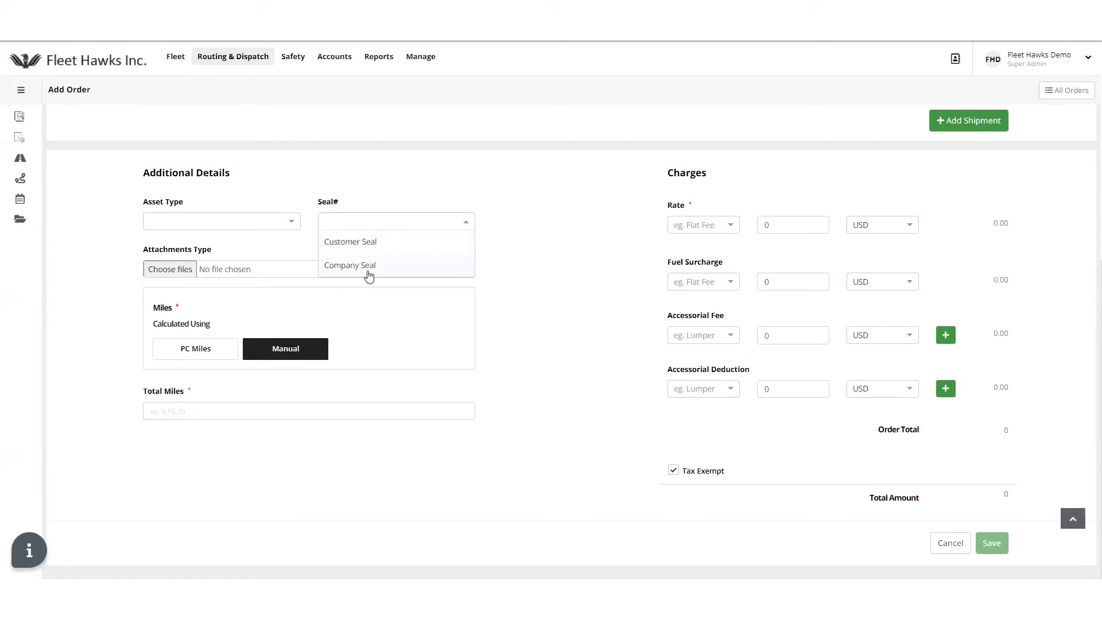
click(431, 196)
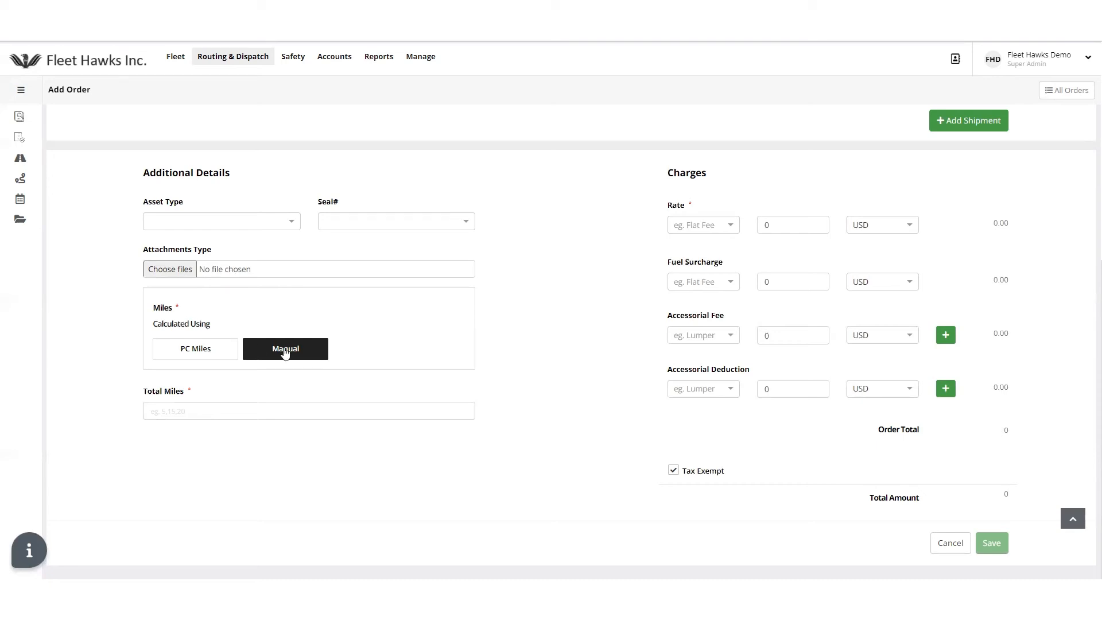
- Review the shipper and receiver addresses and set the order's miles to be calculated using PC Miles
click(220, 412)
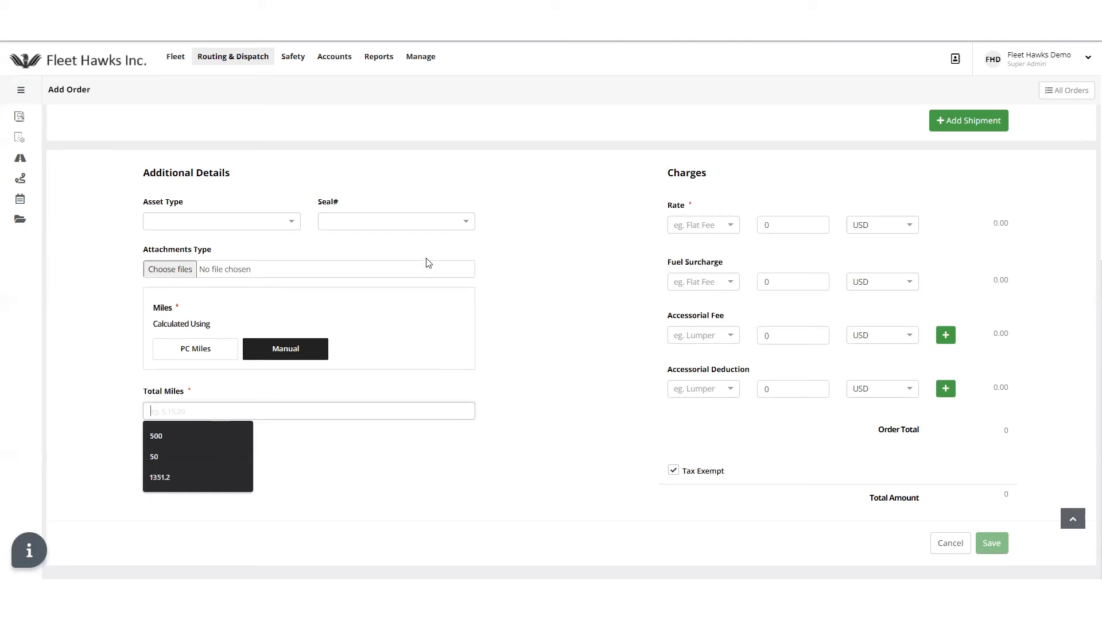
scroll(452, 260, up, 6)
scroll(441, 285, down, 3)
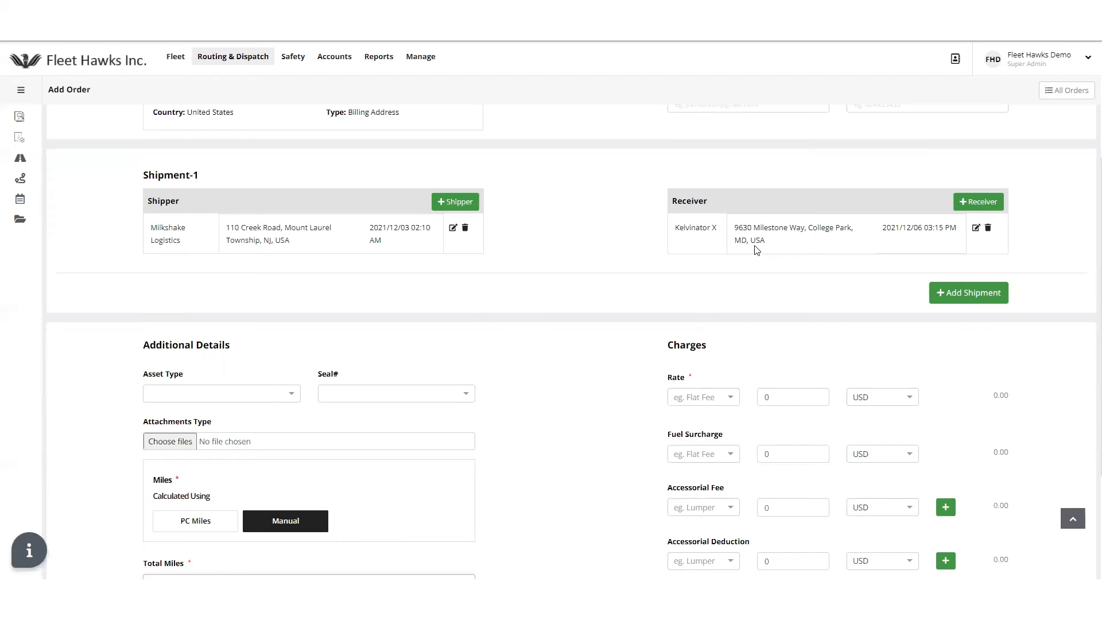
scroll(616, 254, down, 3)
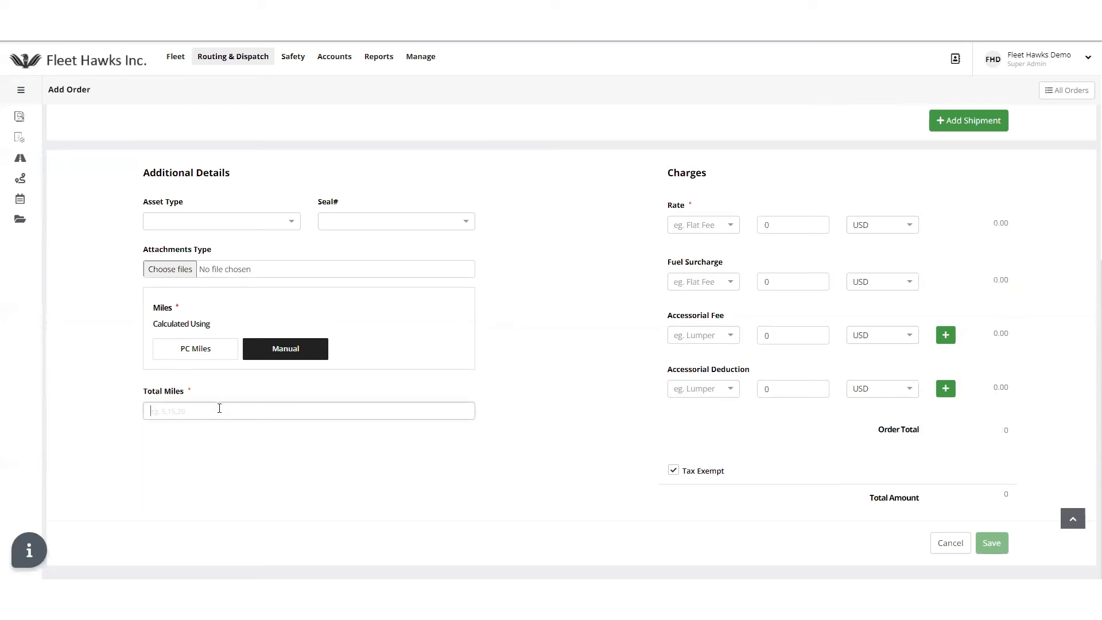
click(212, 356)
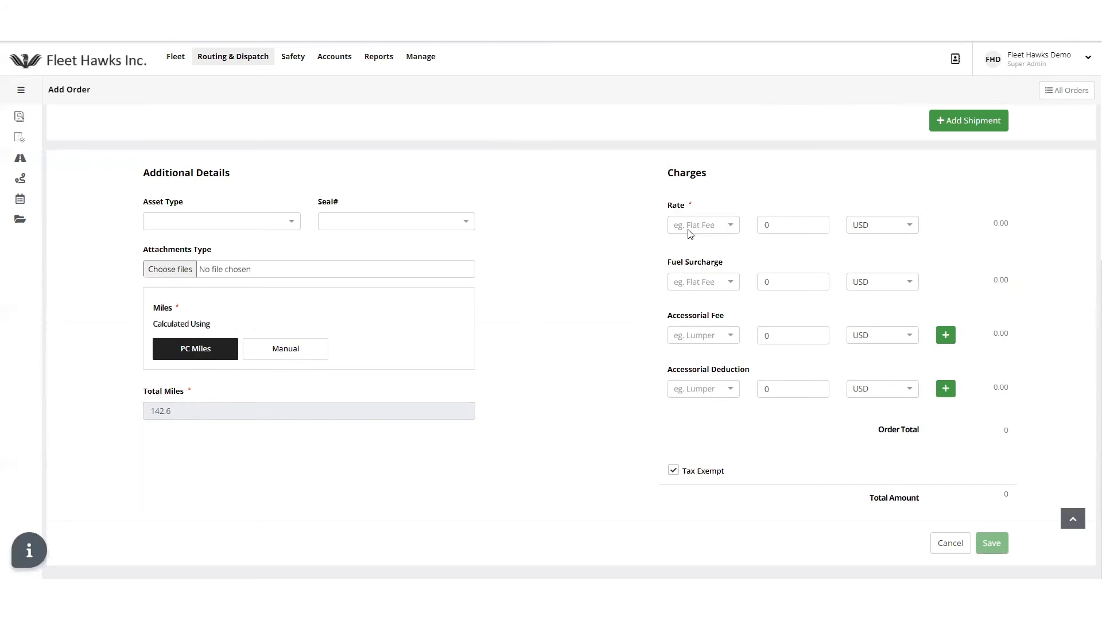
- Try a manual entry of 160 total miles, clear it and return the calculation to PC Miles
click(280, 350)
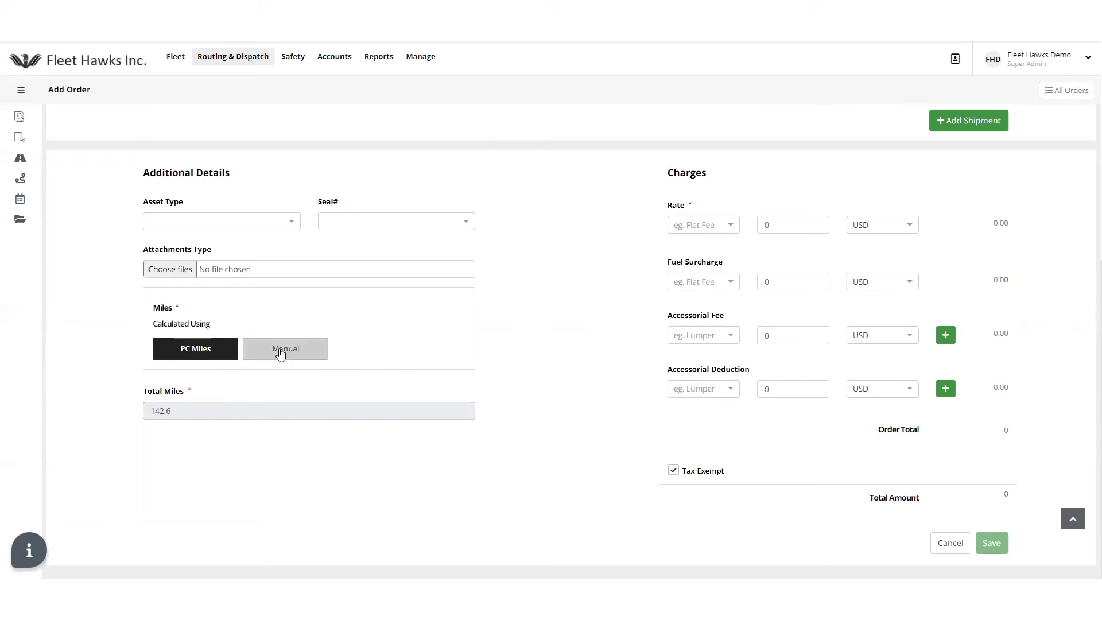
click(227, 411)
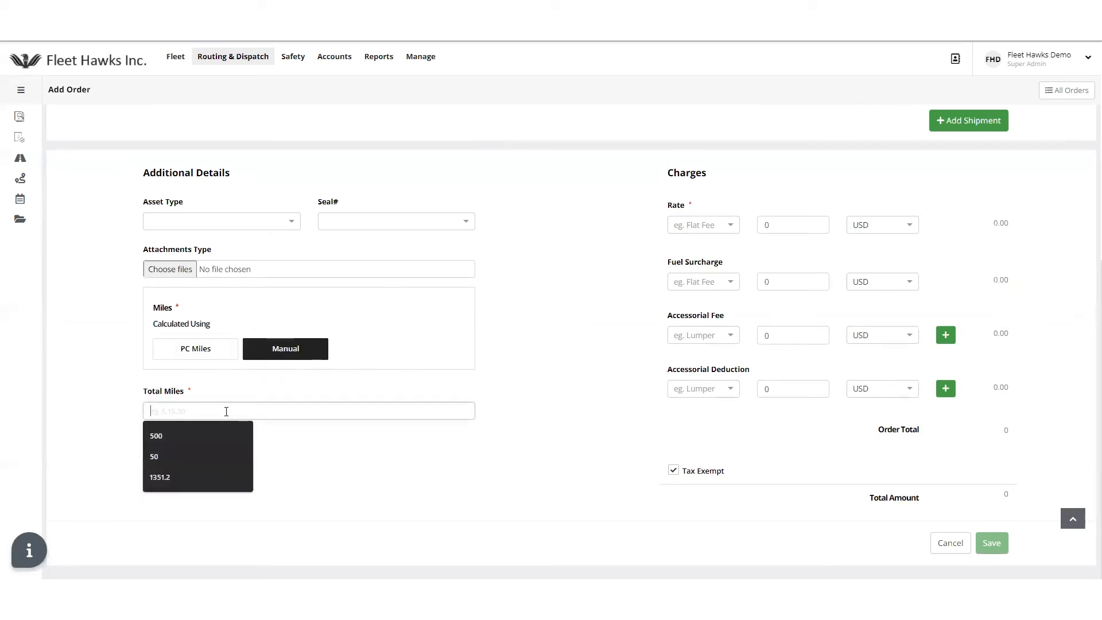
text(160)
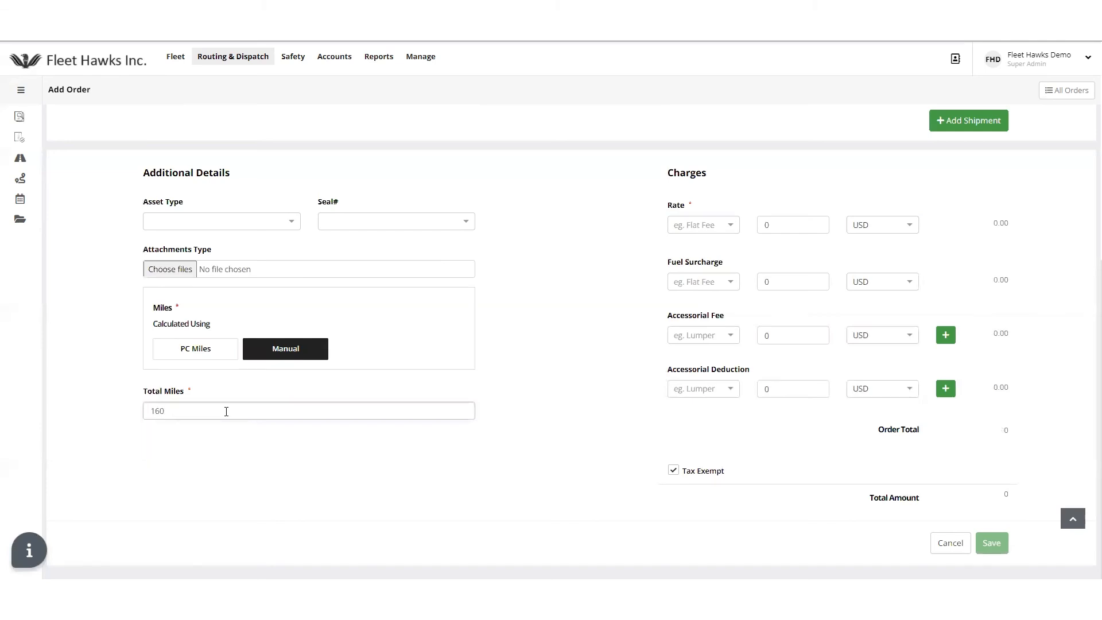
key(BackSpace)
key(BackSpace)
key(BackSpace)
click(216, 359)
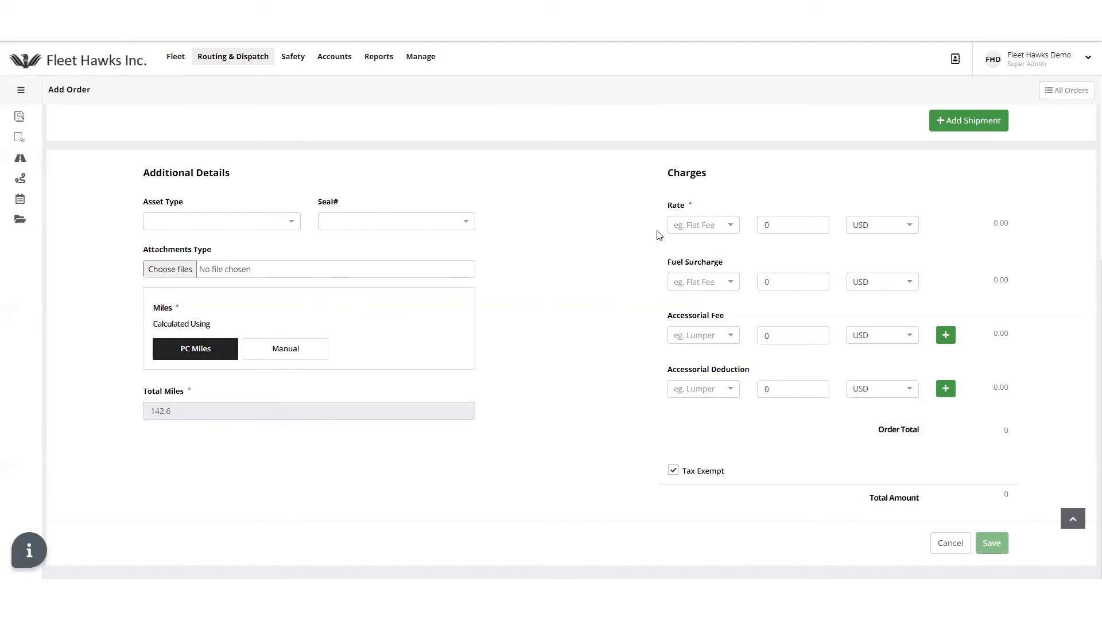
- Set the order's rate to a Flat Fee of 3980 in USD
click(700, 230)
click(689, 247)
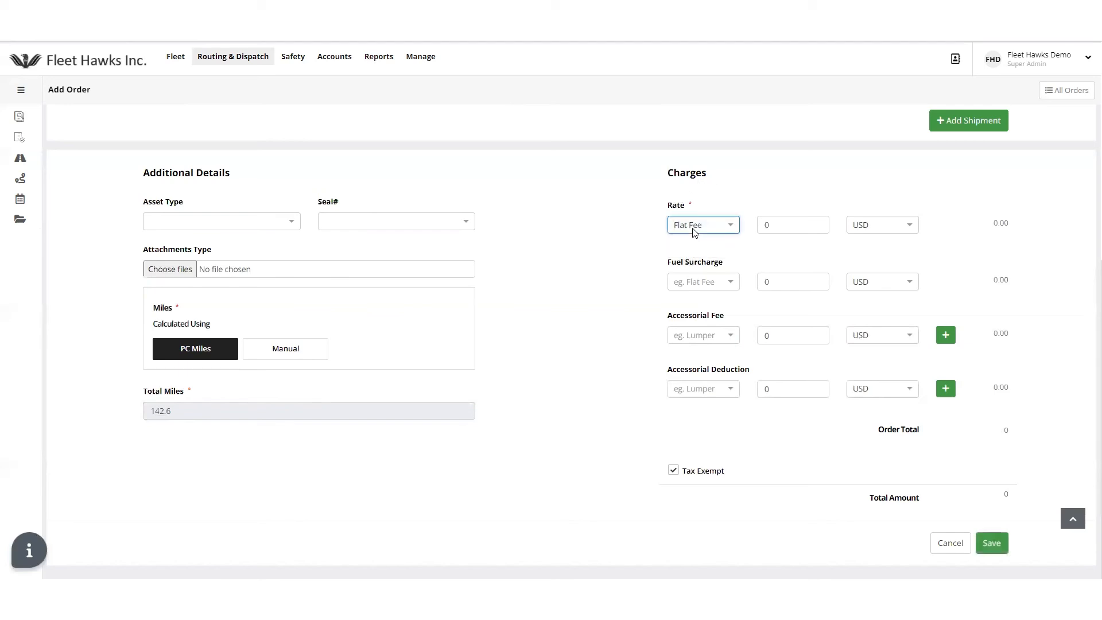
click(769, 223)
key(BackSpace)
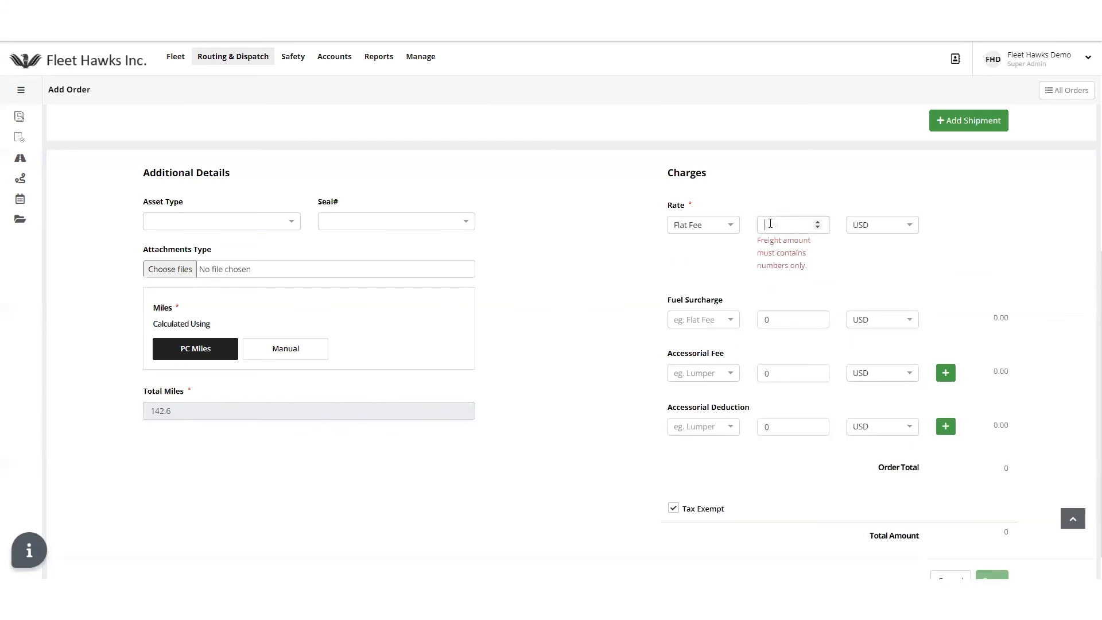
text(3980)
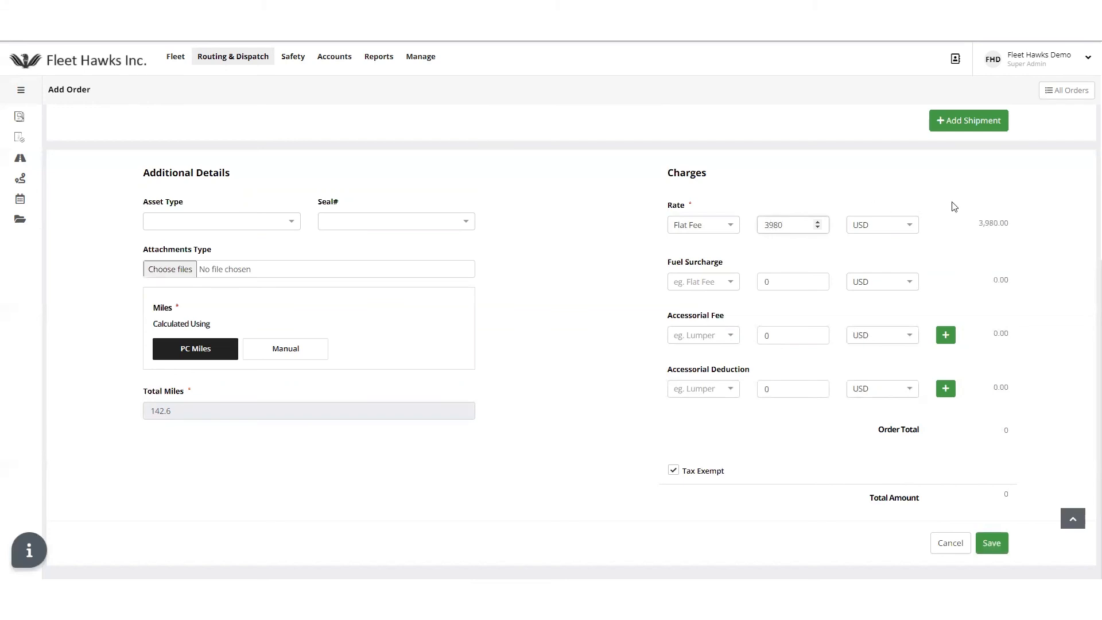
click(868, 230)
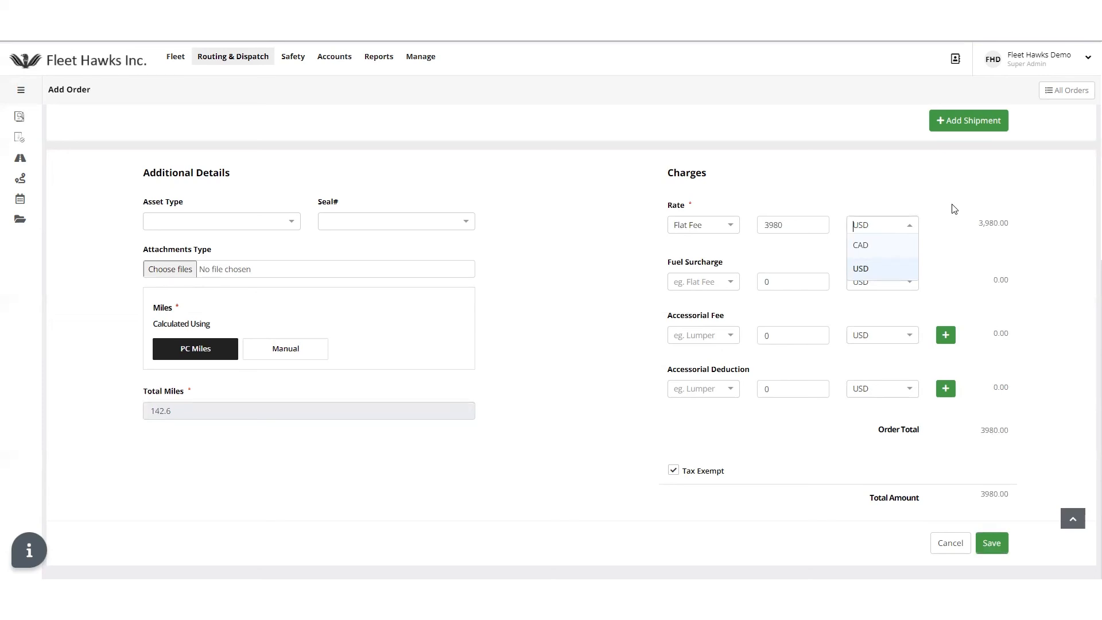
click(883, 271)
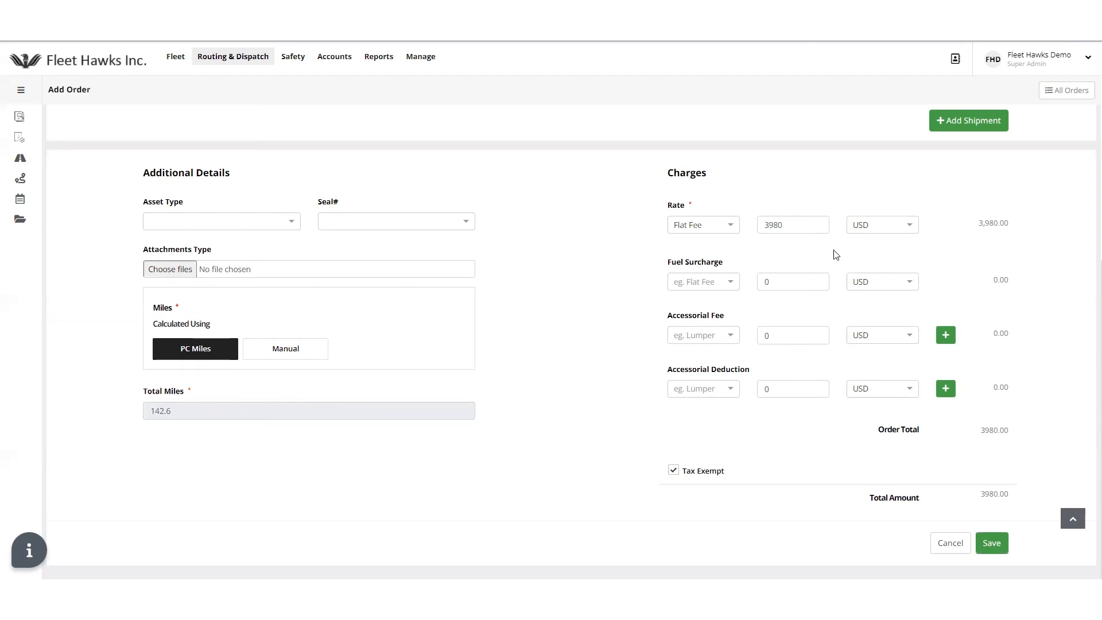
- Set the fuel surcharge to a Flat Fee of 50
click(696, 281)
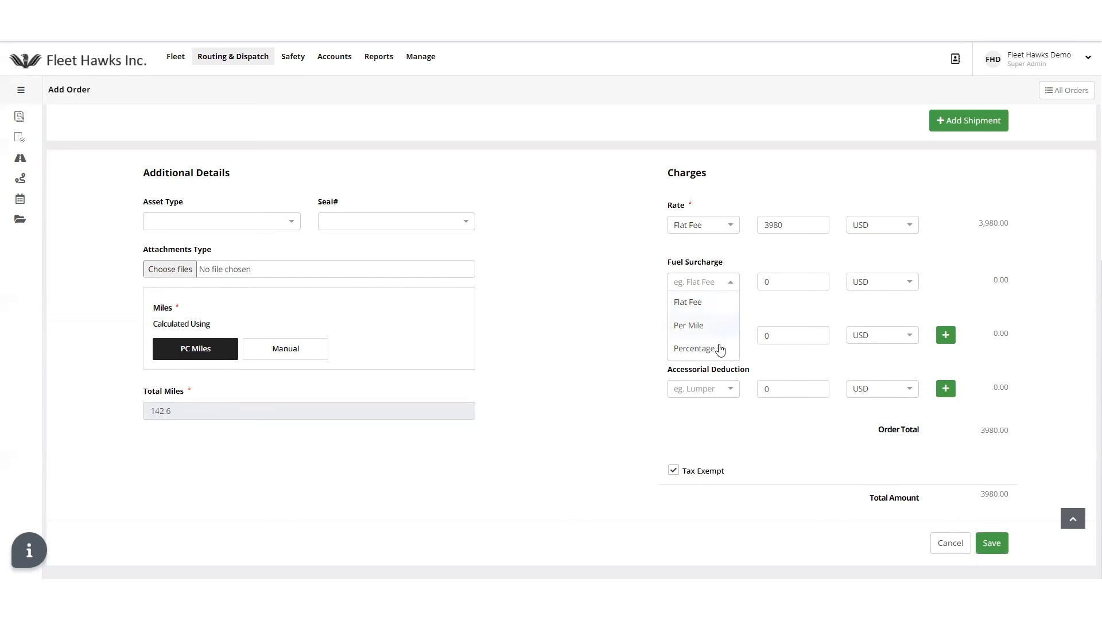
click(712, 303)
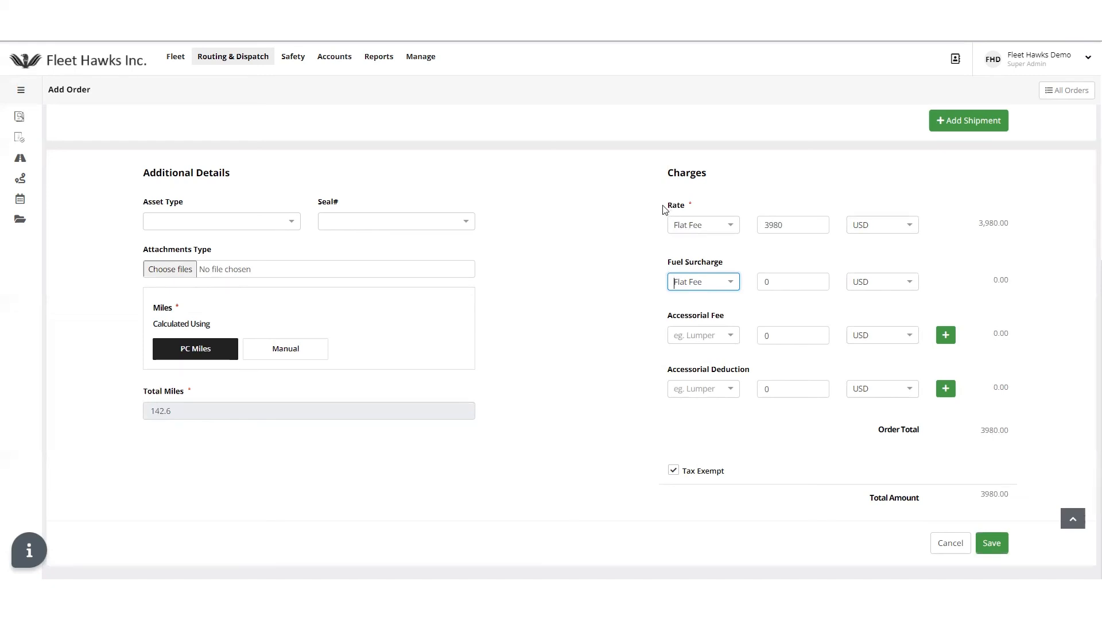
drag(668, 206, 701, 203)
click(595, 366)
click(700, 287)
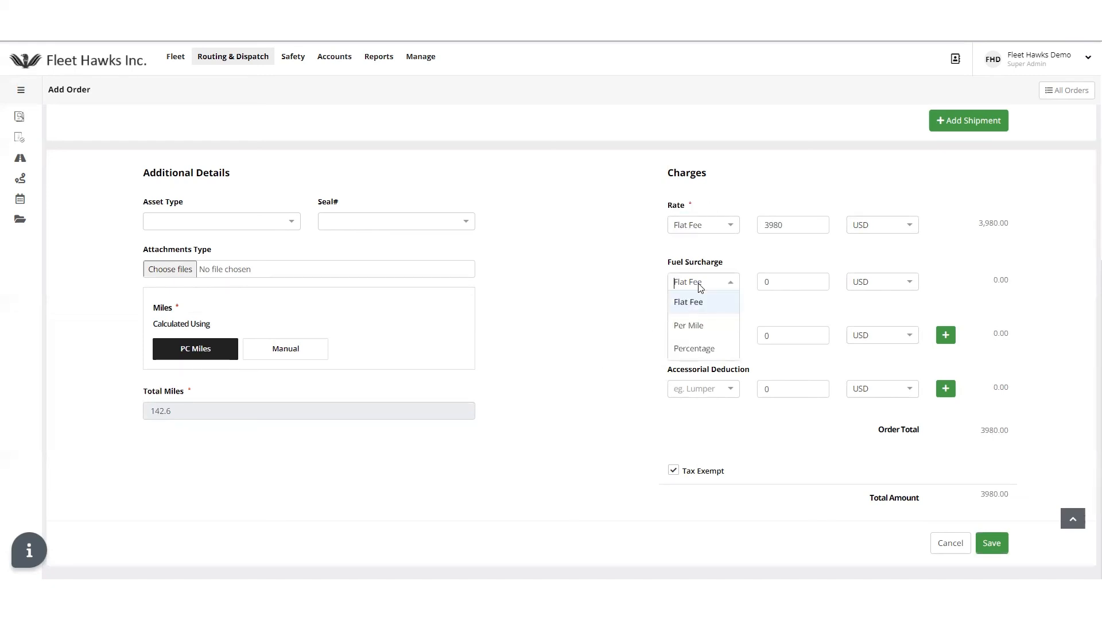
double_click(780, 280)
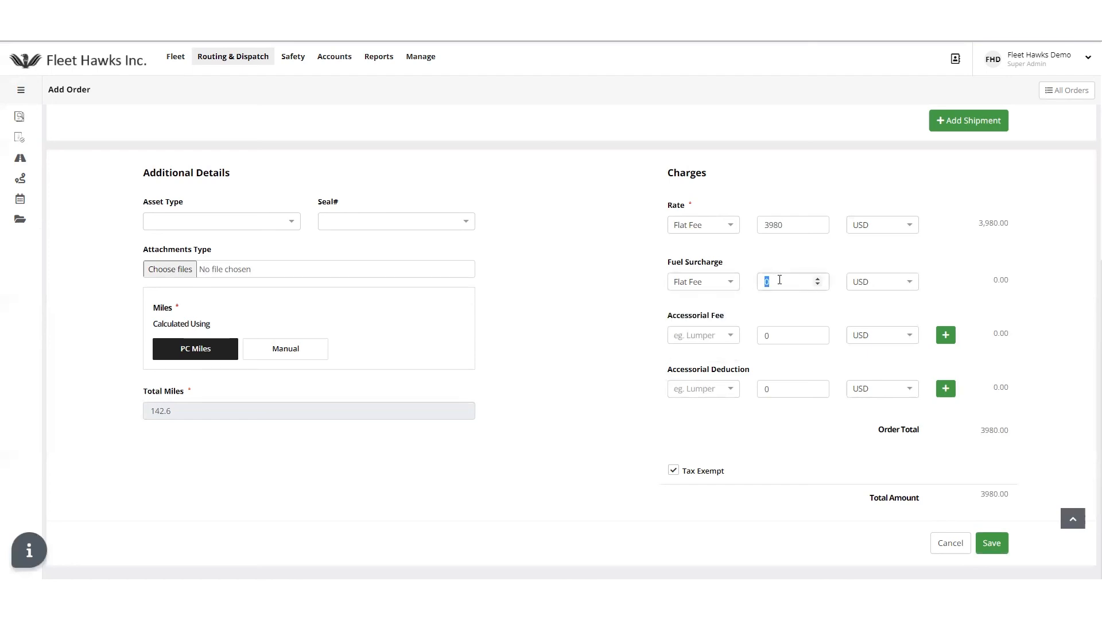
key(BackSpace)
text(50)
- Turn off the order's tax exemption to view the province tax fields, and turn it back on
click(674, 472)
scroll(609, 395, down, 3)
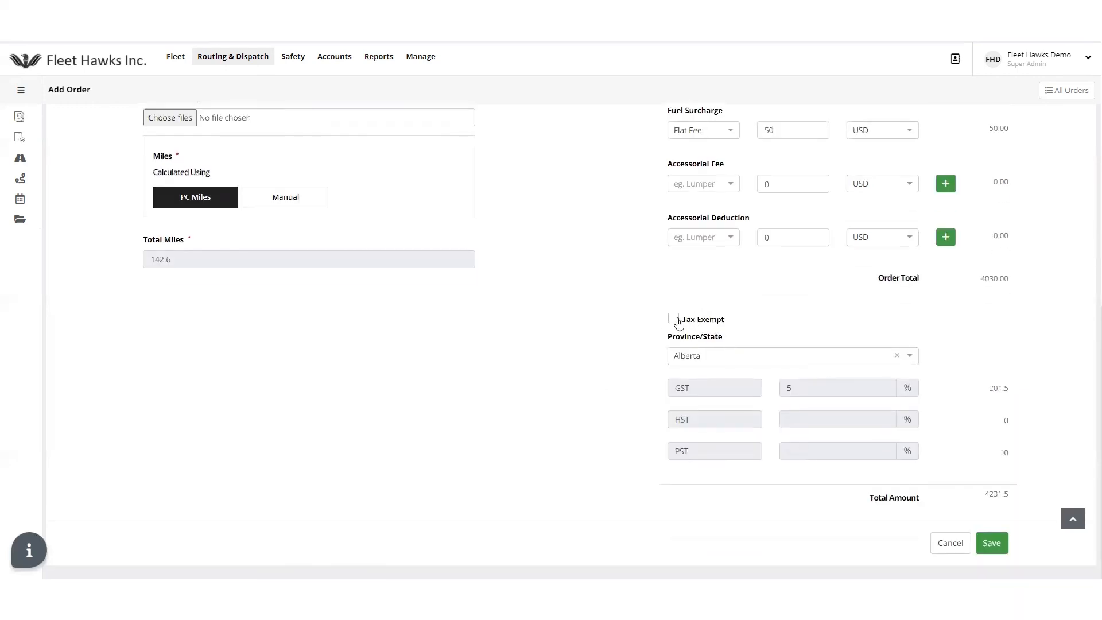
click(674, 320)
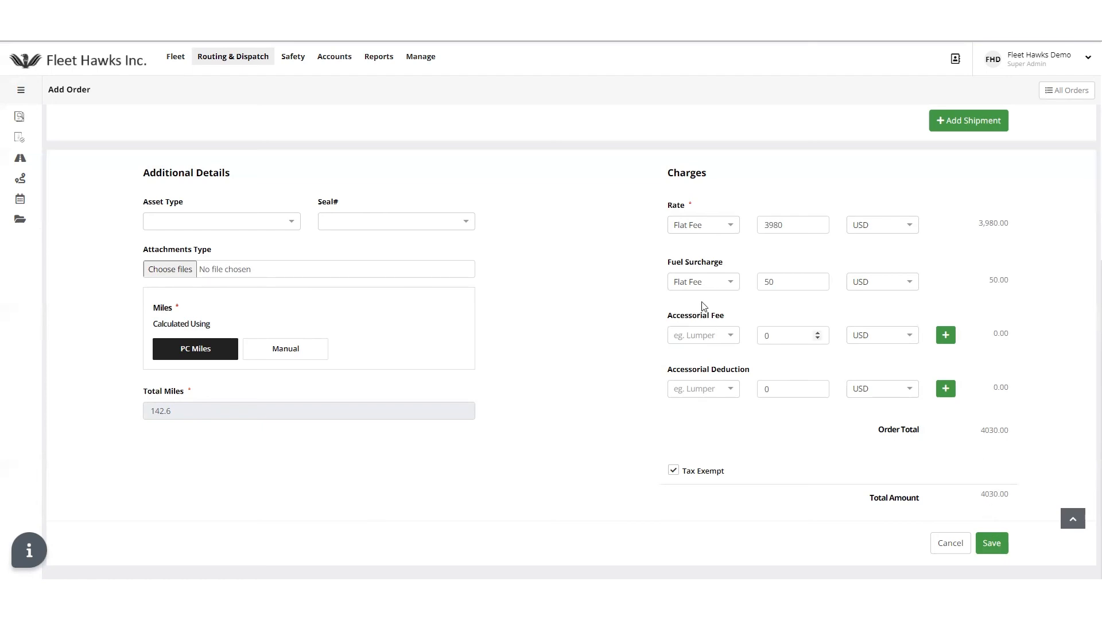
- Save the completed order
click(1006, 545)
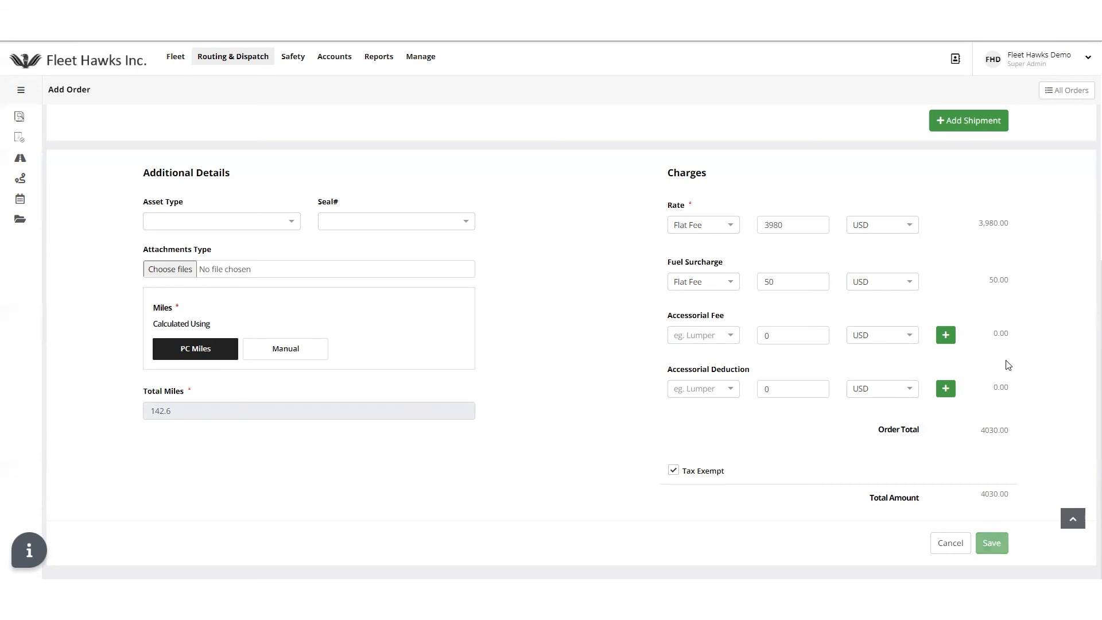